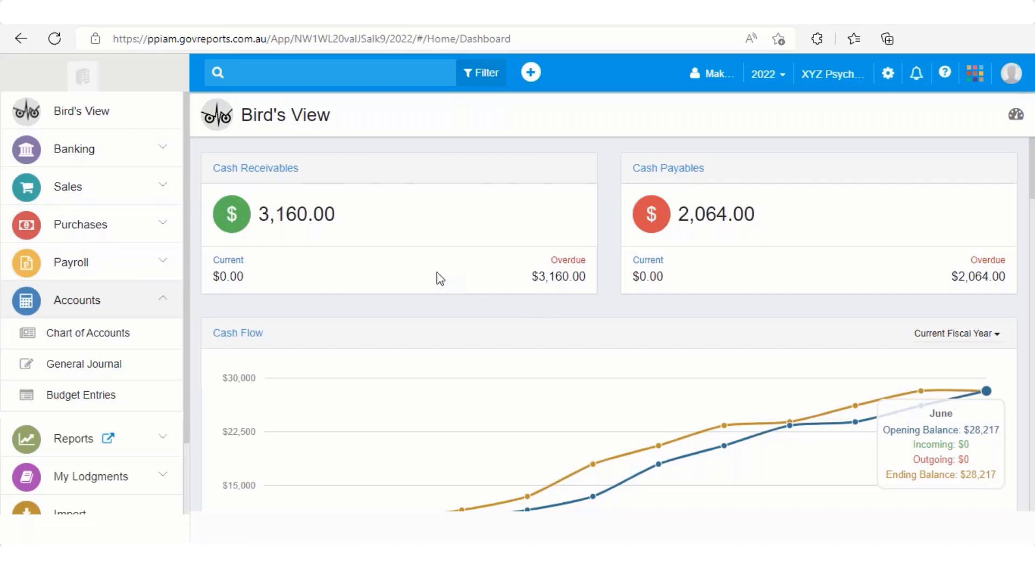
Step: Examine the options available under Banking, Sales, Purchases, Payroll and Accounts
{"action": "left_click", "coordinate": [167, 154]}
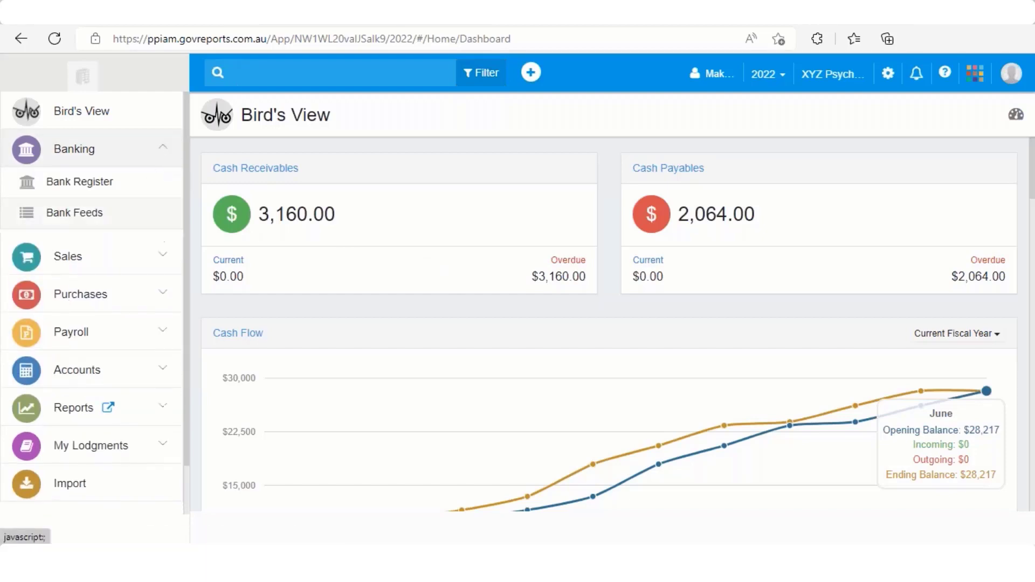
{"action": "left_click", "coordinate": [164, 260]}
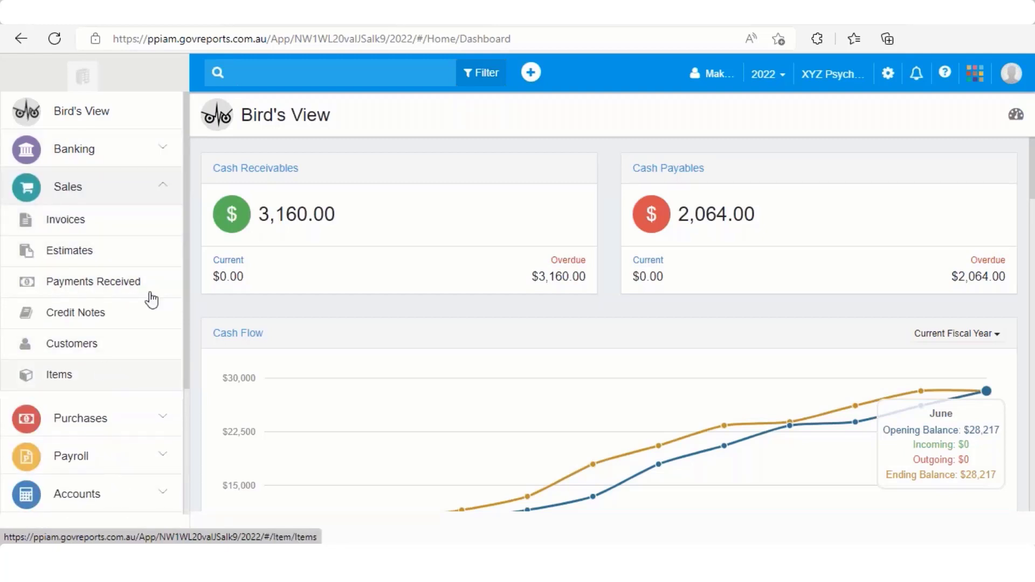
{"action": "left_click", "coordinate": [166, 188]}
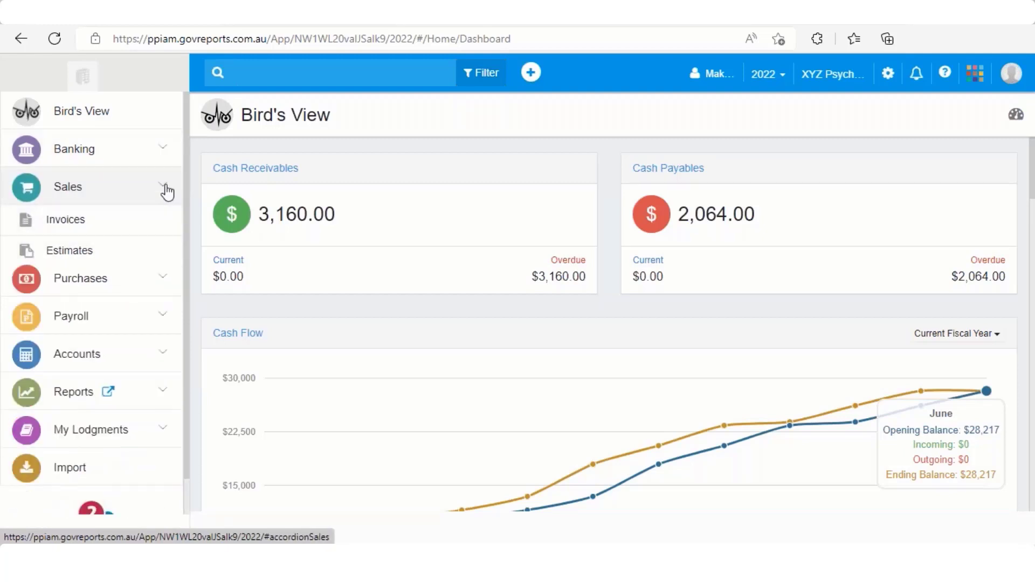
{"action": "left_click", "coordinate": [173, 224]}
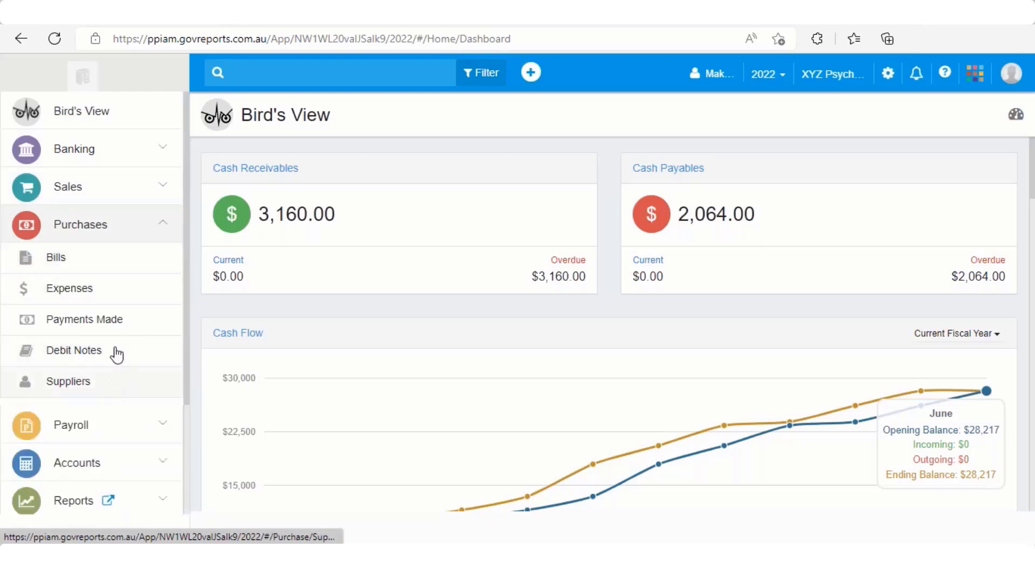
{"action": "left_click", "coordinate": [159, 226]}
{"action": "left_click", "coordinate": [167, 263]}
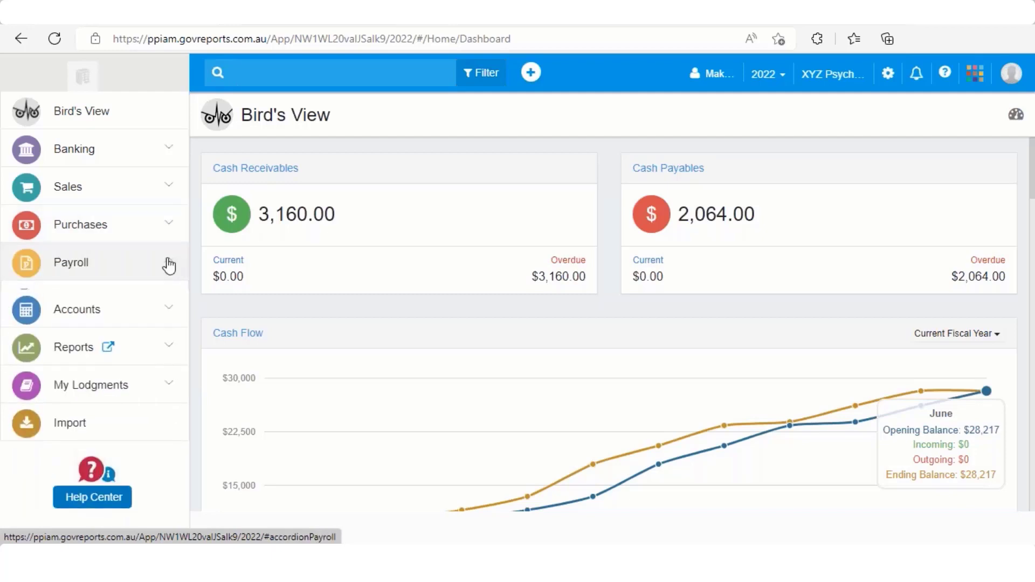
{"action": "left_click", "coordinate": [168, 264]}
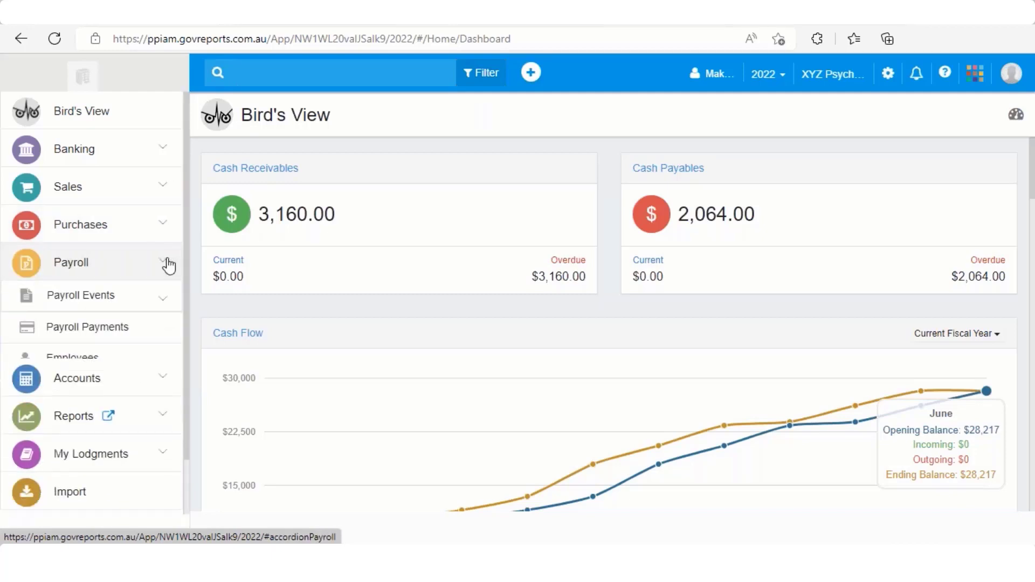
{"action": "left_click", "coordinate": [166, 299]}
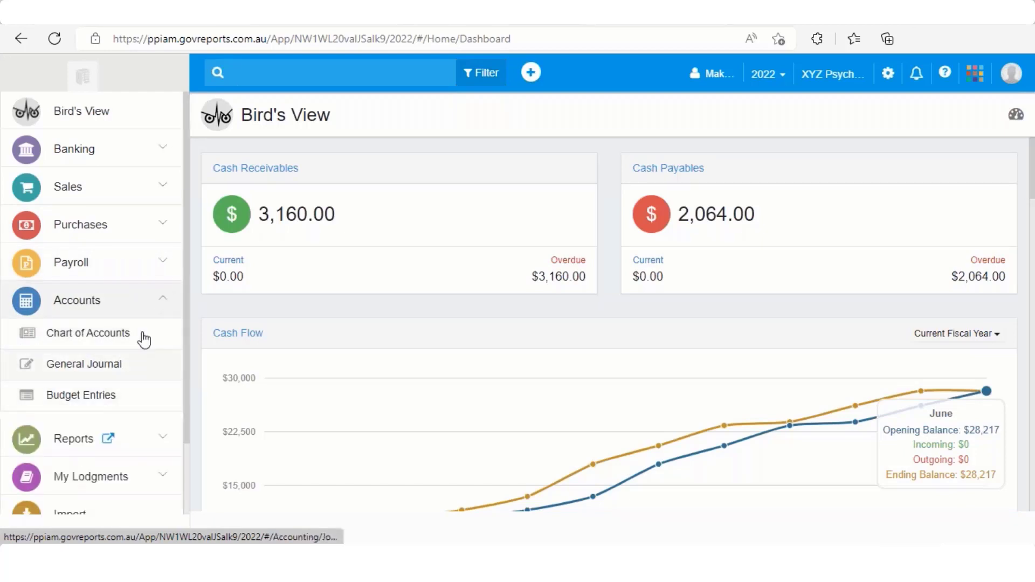
{"action": "left_click", "coordinate": [159, 302]}
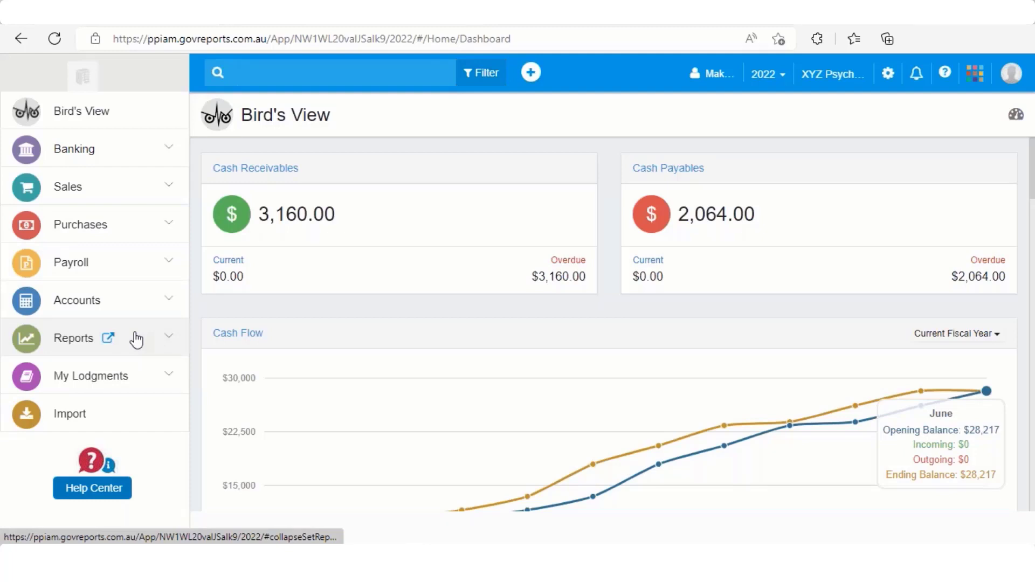
Step: Open the complete overview of the organisation's settings
{"action": "left_click", "coordinate": [887, 80]}
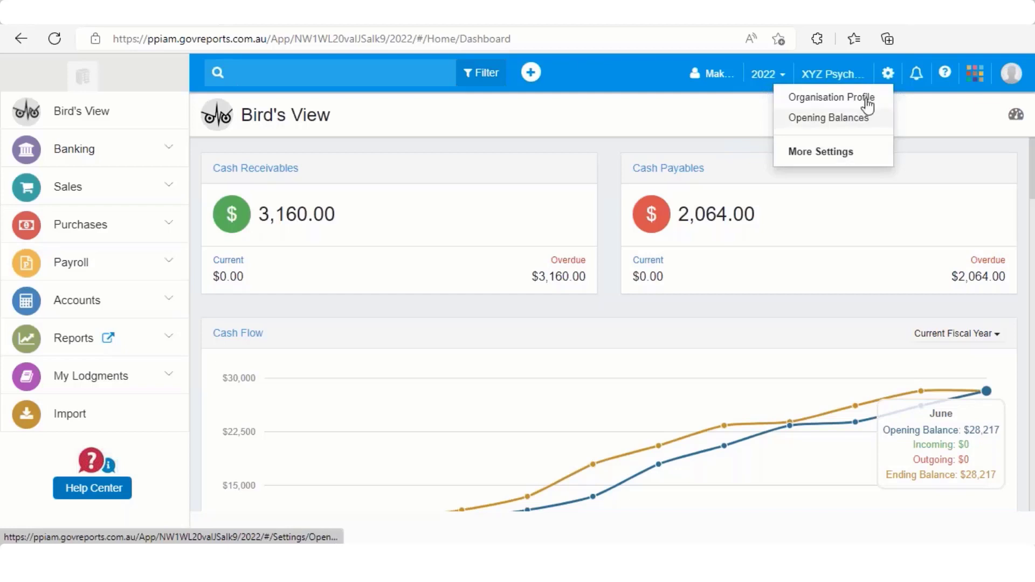
{"action": "double_click", "coordinate": [886, 74]}
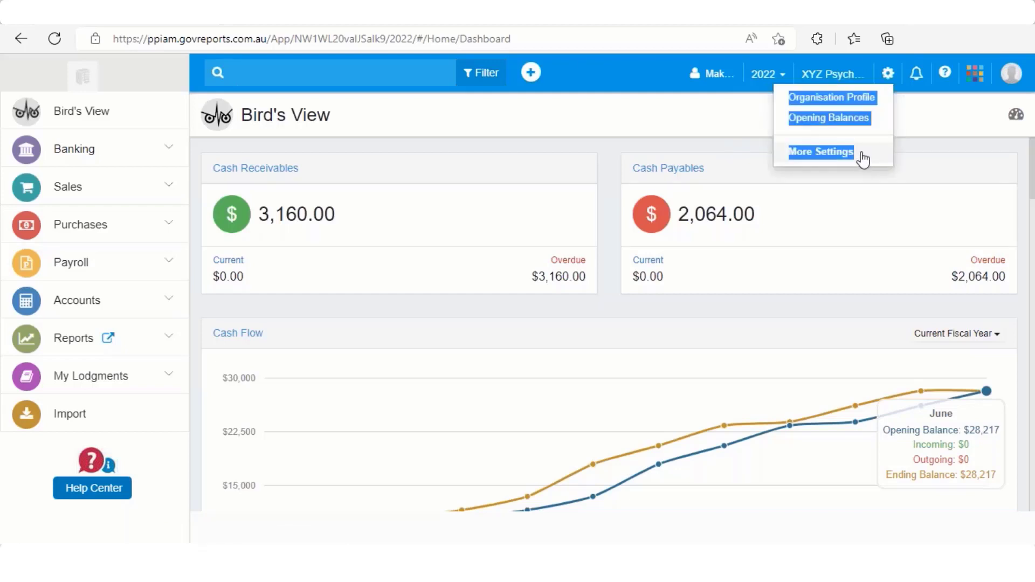
{"action": "left_click", "coordinate": [840, 159]}
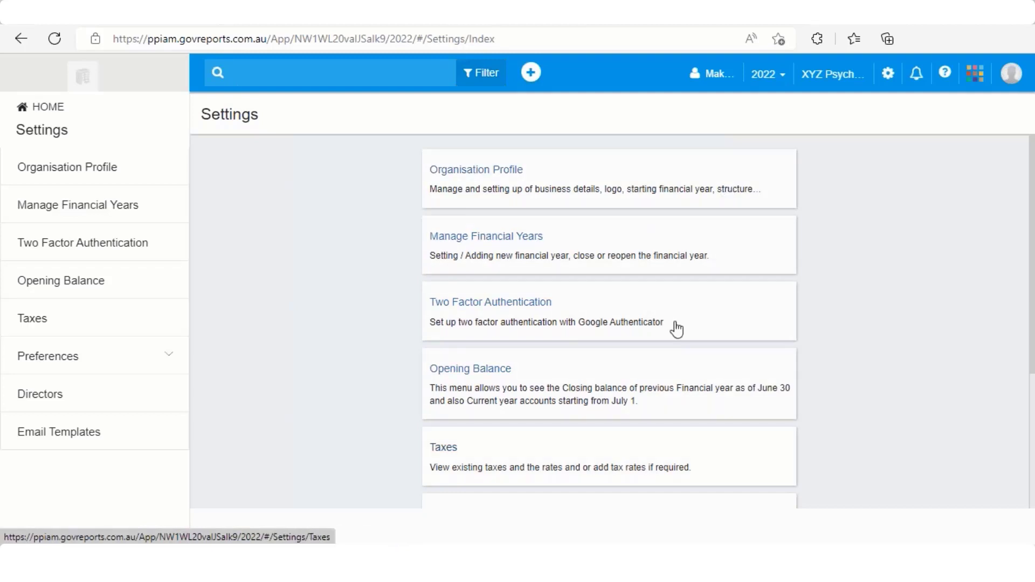
Step: Review the Organisation Profile details from business names to bank account and contact fields, and return to the settings overview
{"action": "left_click", "coordinate": [501, 176]}
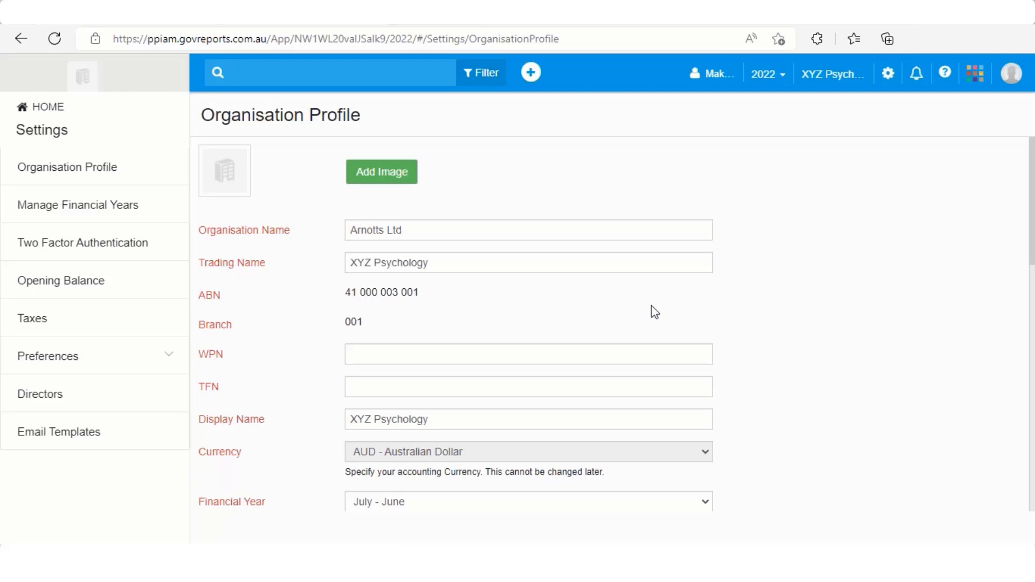
{"action": "scroll", "coordinate": [654, 313], "scroll_direction": "down", "scroll_amount": 1}
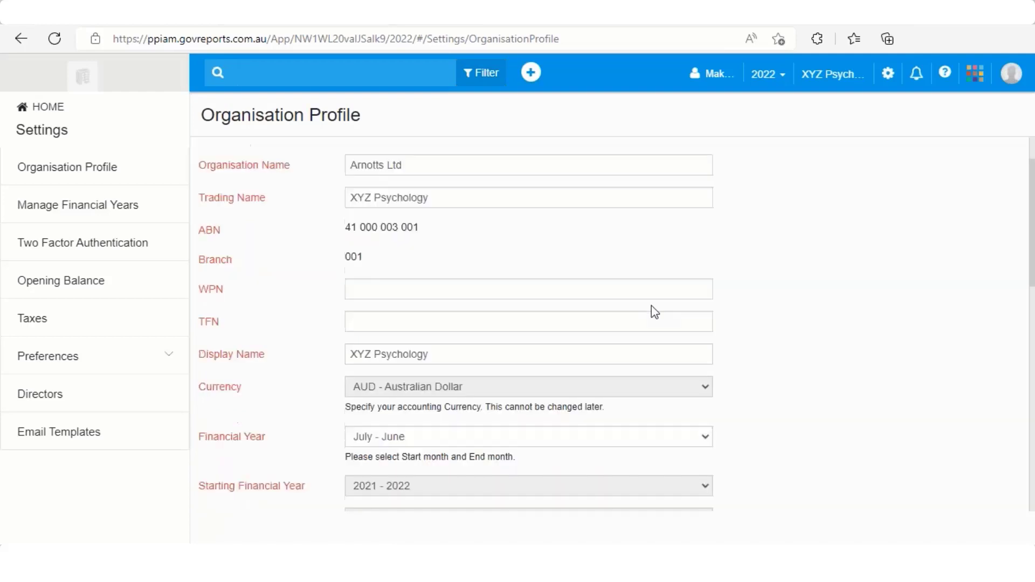
{"action": "scroll", "coordinate": [654, 312], "scroll_direction": "down", "scroll_amount": 4}
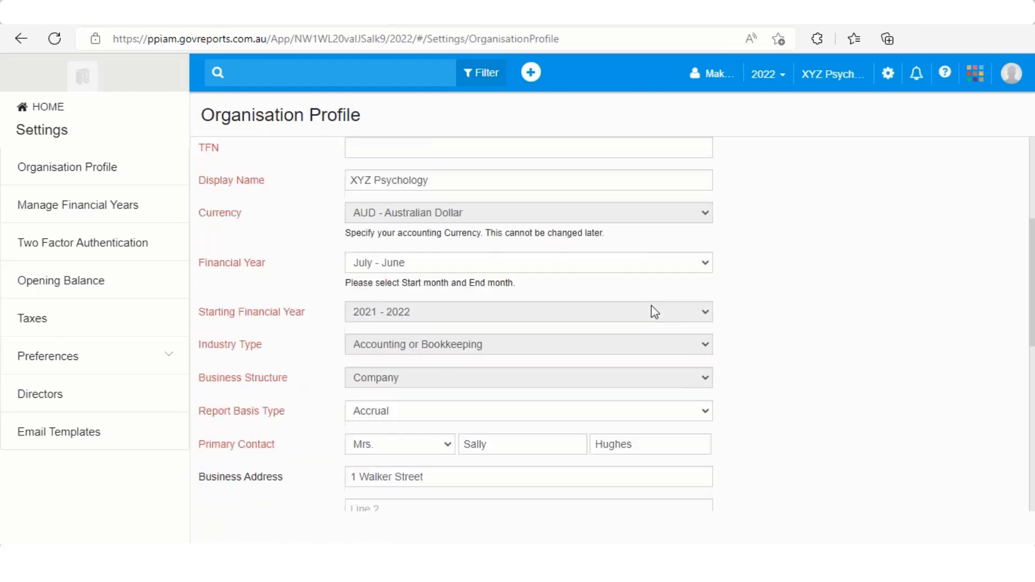
{"action": "scroll", "coordinate": [654, 312], "scroll_direction": "down", "scroll_amount": 8}
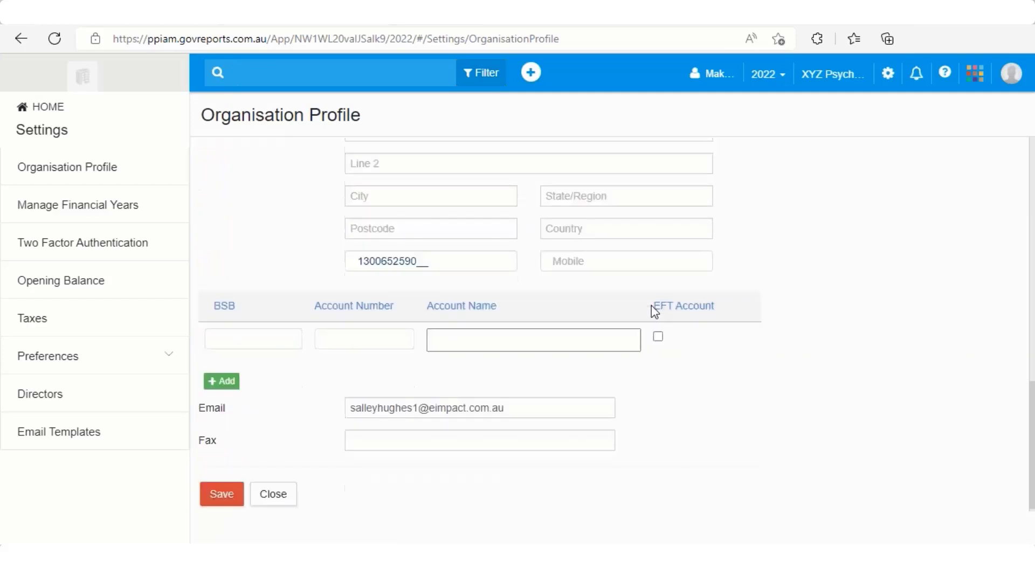
{"action": "scroll", "coordinate": [655, 312], "scroll_direction": "up", "scroll_amount": 1}
{"action": "scroll", "coordinate": [655, 312], "scroll_direction": "up", "scroll_amount": 5}
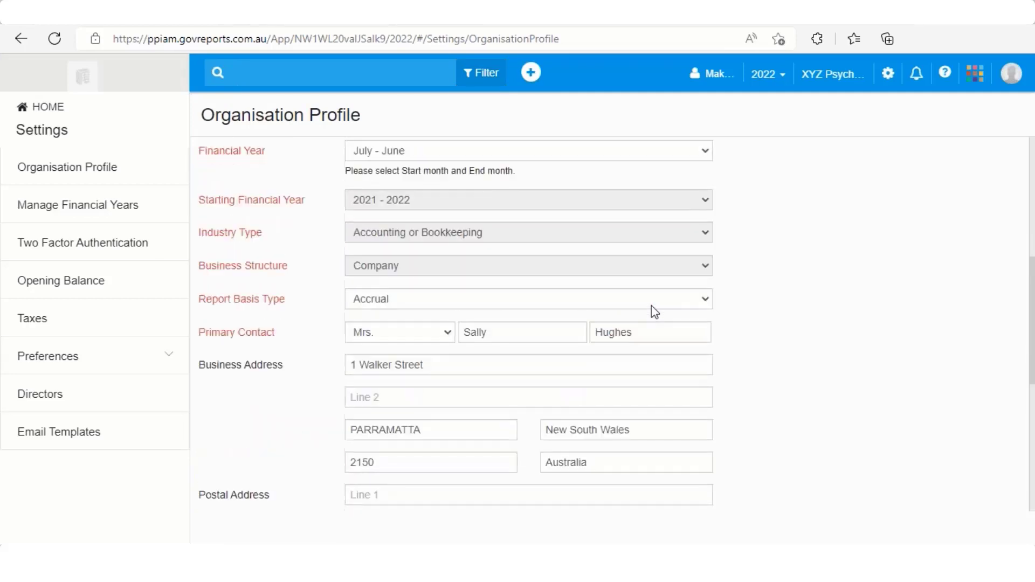
{"action": "scroll", "coordinate": [655, 312], "scroll_direction": "up", "scroll_amount": 4}
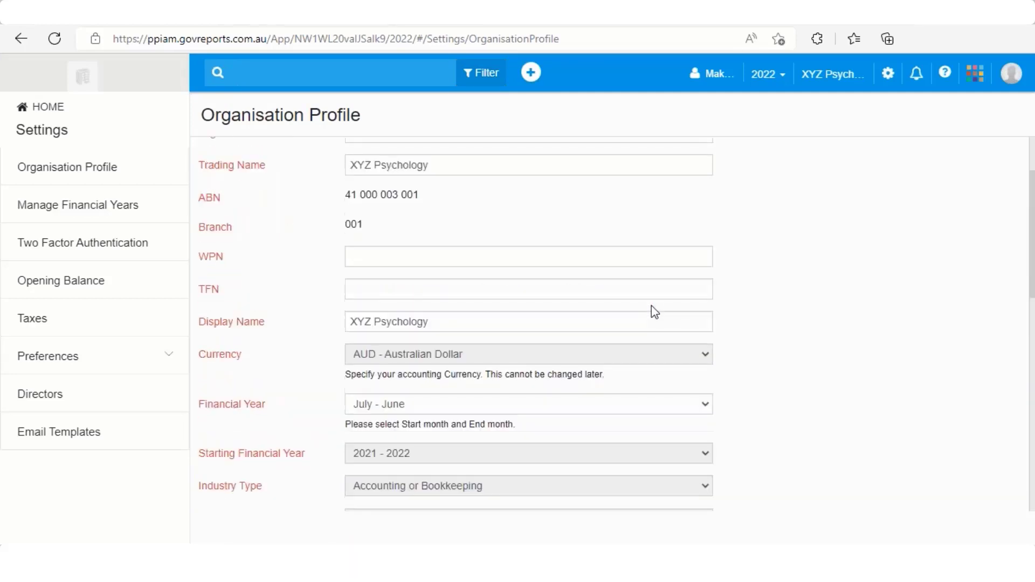
{"action": "scroll", "coordinate": [654, 312], "scroll_direction": "down", "scroll_amount": 6}
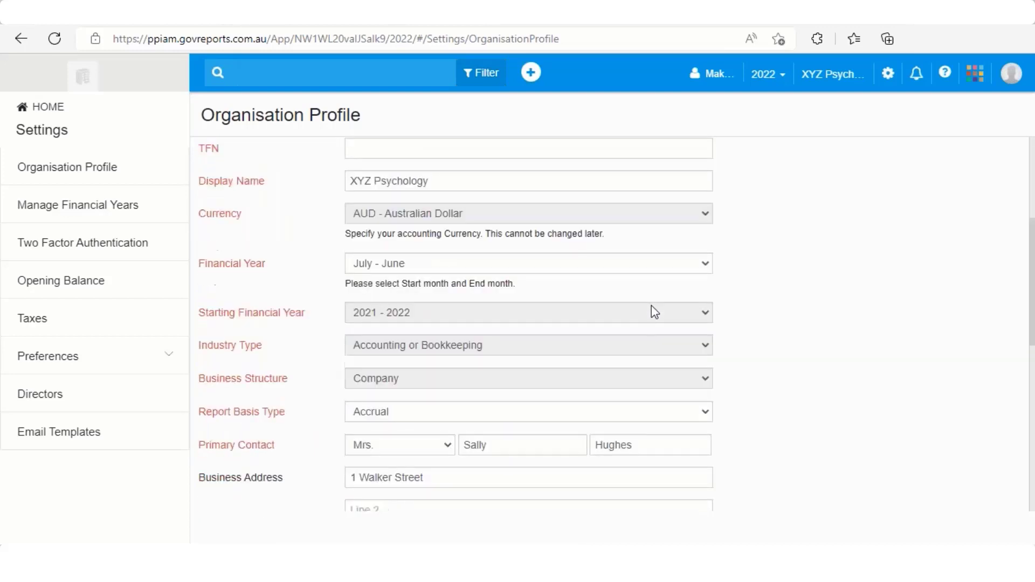
{"action": "scroll", "coordinate": [655, 312], "scroll_direction": "down", "scroll_amount": 4}
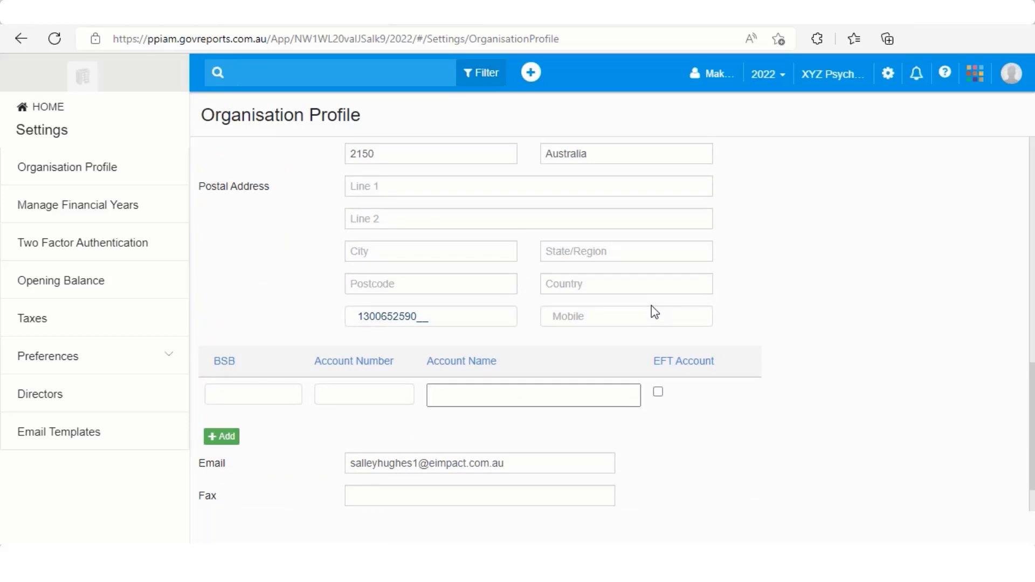
{"action": "scroll", "coordinate": [655, 312], "scroll_direction": "down", "scroll_amount": 1}
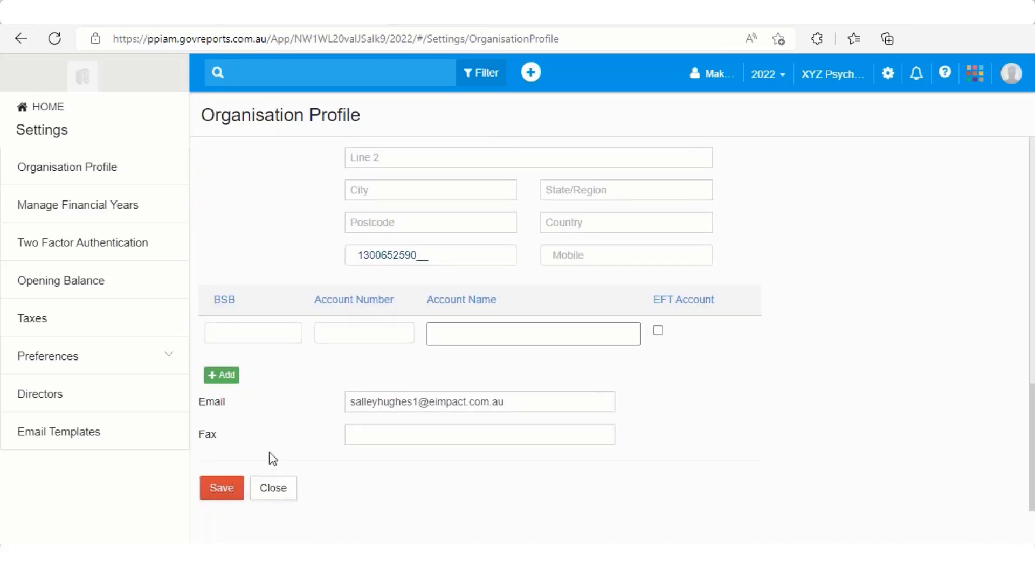
{"action": "left_click", "coordinate": [22, 38]}
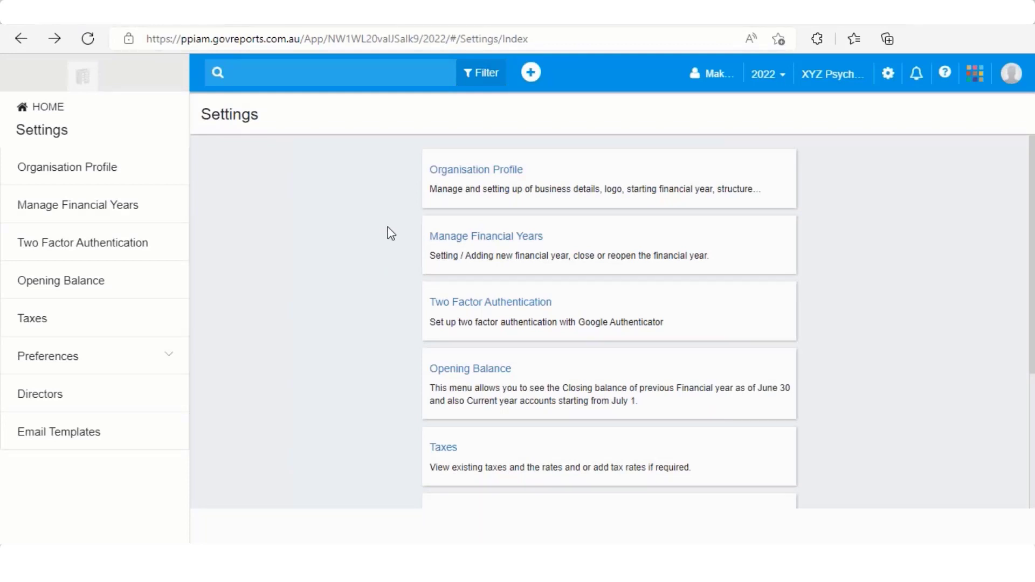
Step: Review the actions for financial year 2022 and the Two Factor Authentication page, returning to the settings overview after each
{"action": "left_click", "coordinate": [432, 237]}
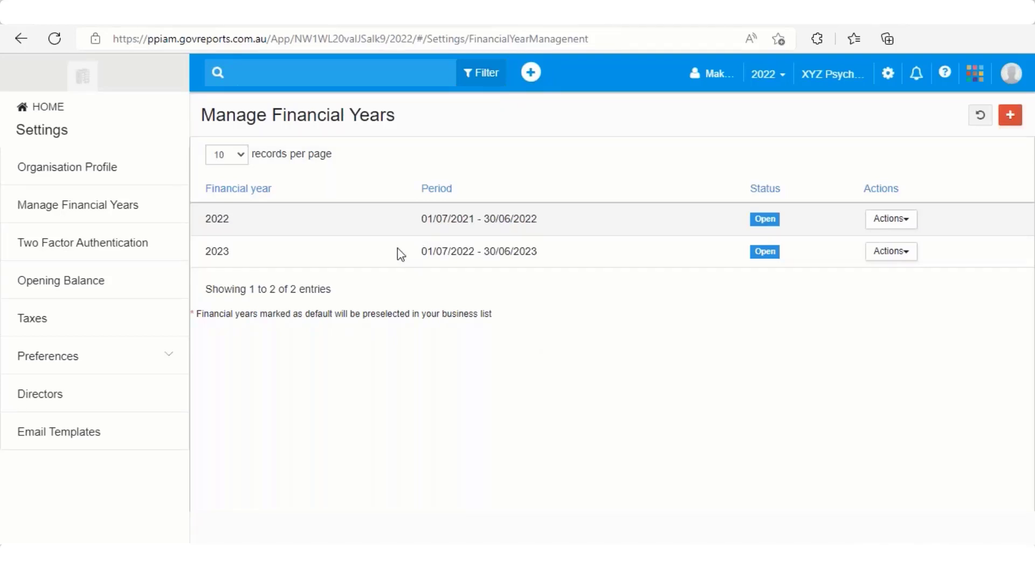
{"action": "left_click", "coordinate": [911, 230]}
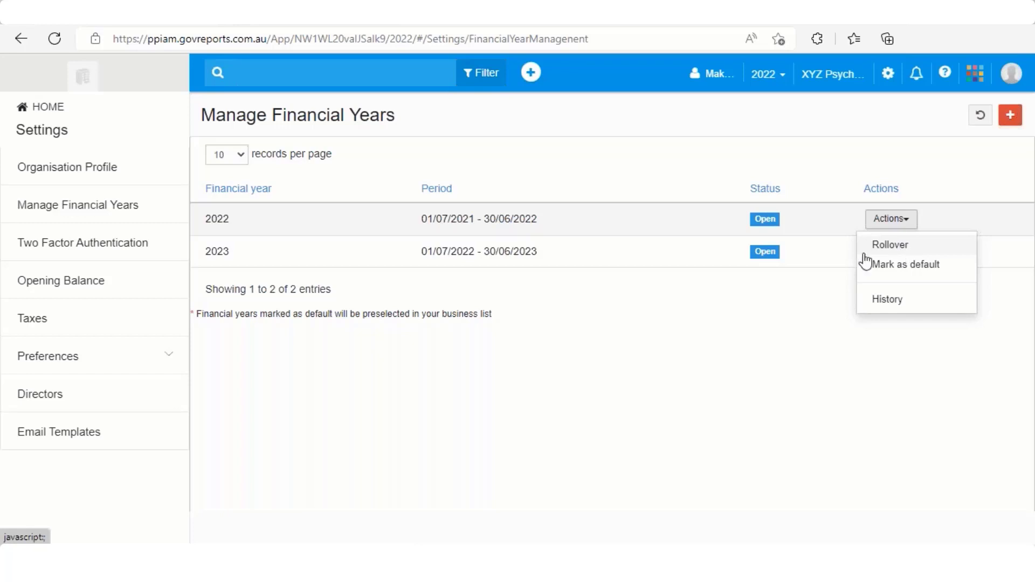
{"action": "left_click", "coordinate": [711, 295]}
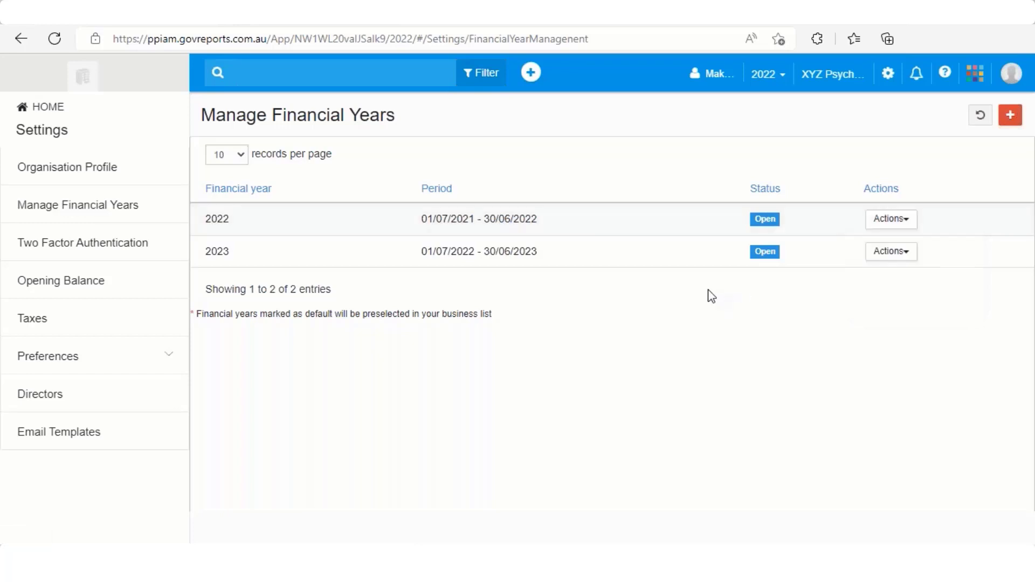
{"action": "left_click", "coordinate": [19, 40]}
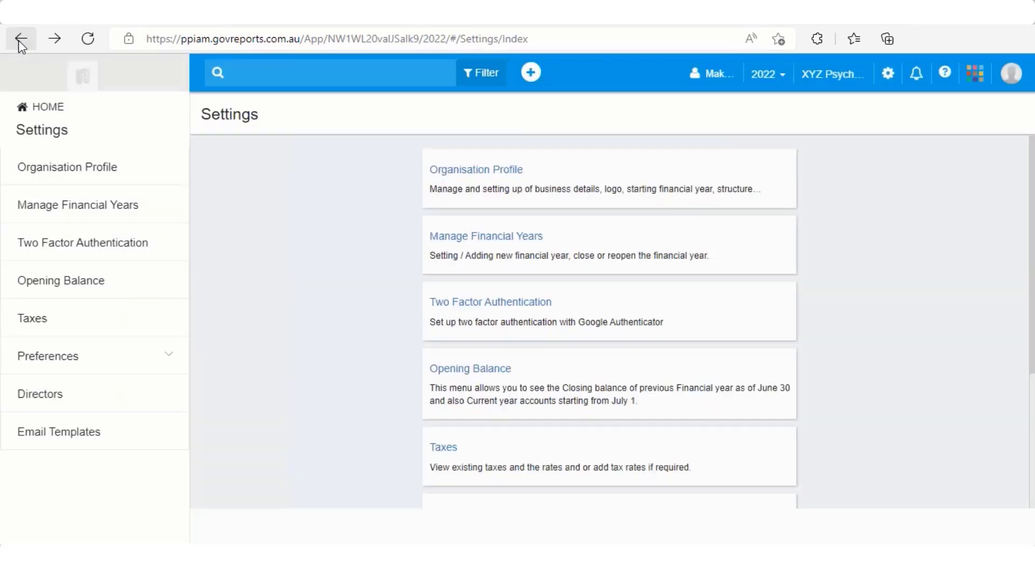
{"action": "left_click", "coordinate": [444, 303]}
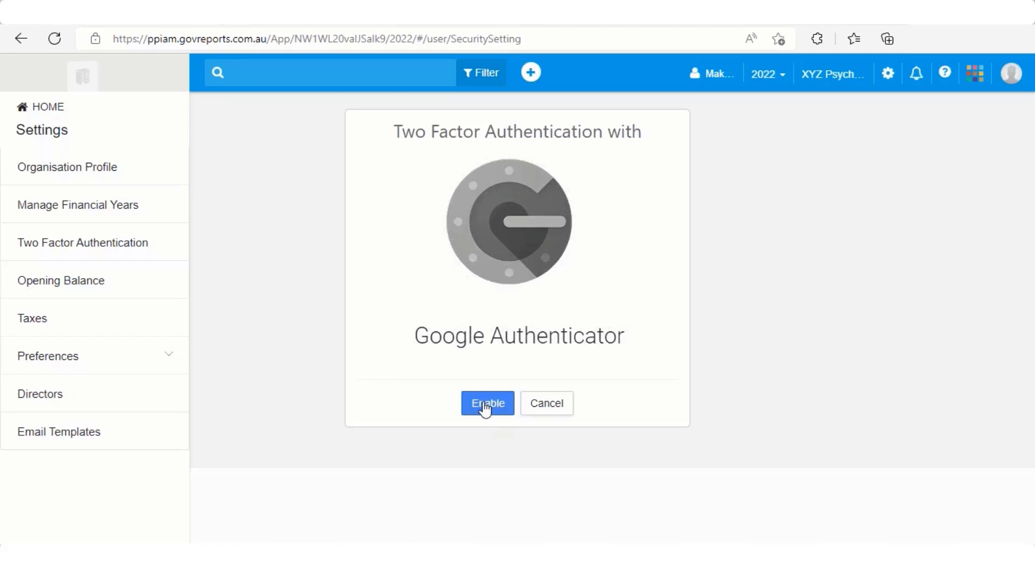
{"action": "left_click", "coordinate": [27, 41]}
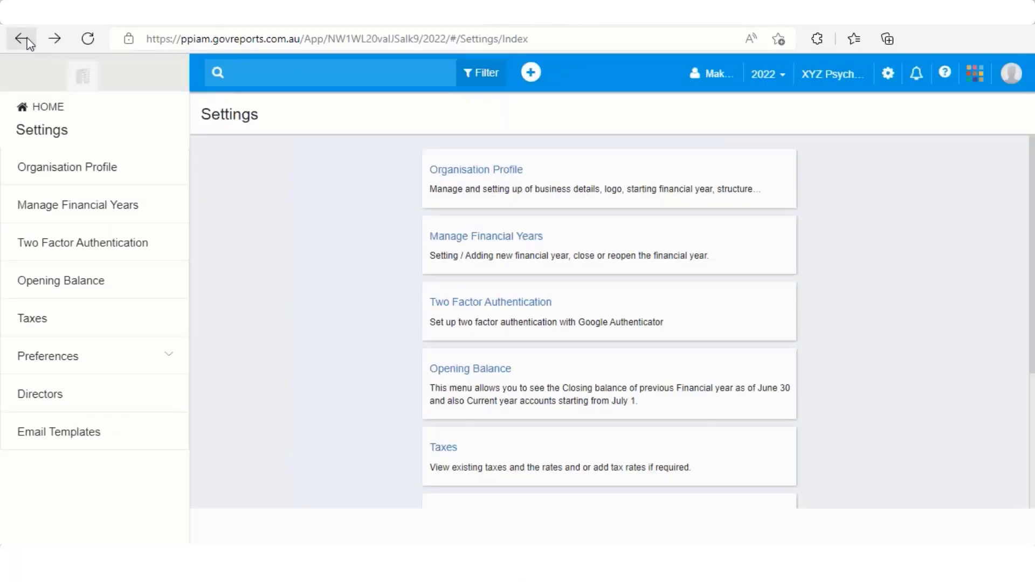
Step: View the account opening balances for Balance Sheet Accounts and Profit & Loss Accounts, and return to the settings overview
{"action": "left_click", "coordinate": [465, 373]}
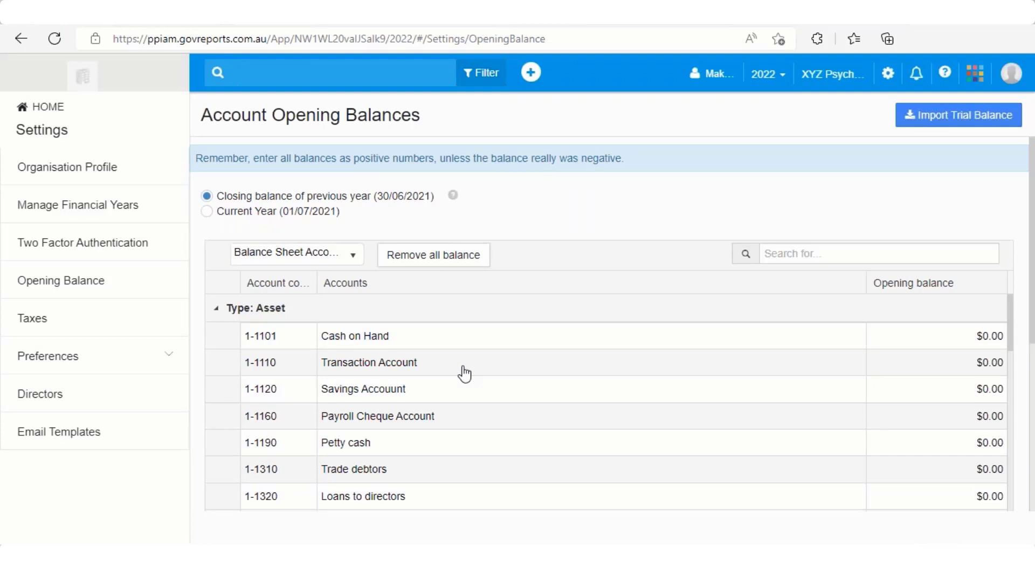
{"action": "left_click", "coordinate": [419, 334]}
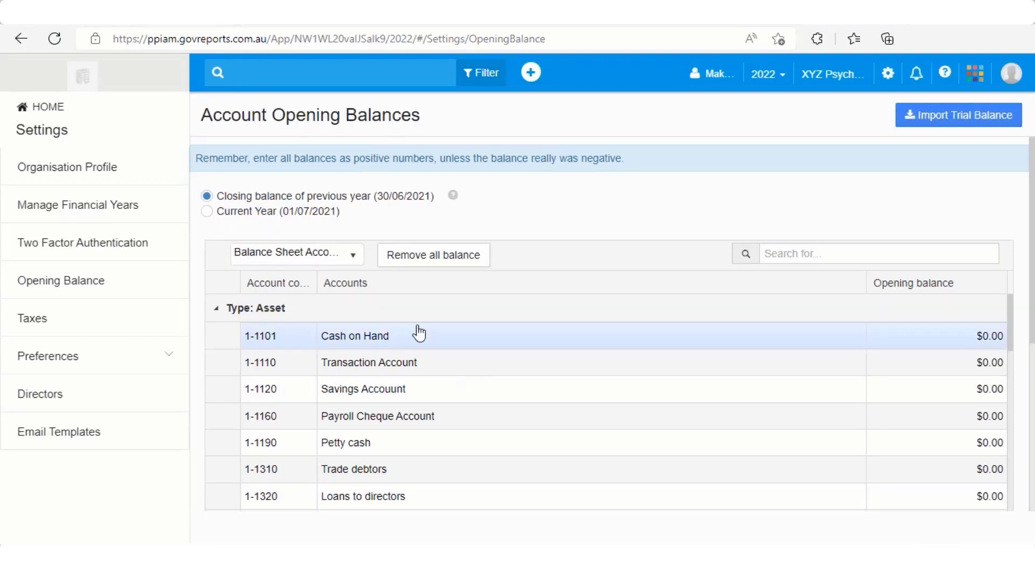
{"action": "left_click", "coordinate": [350, 262]}
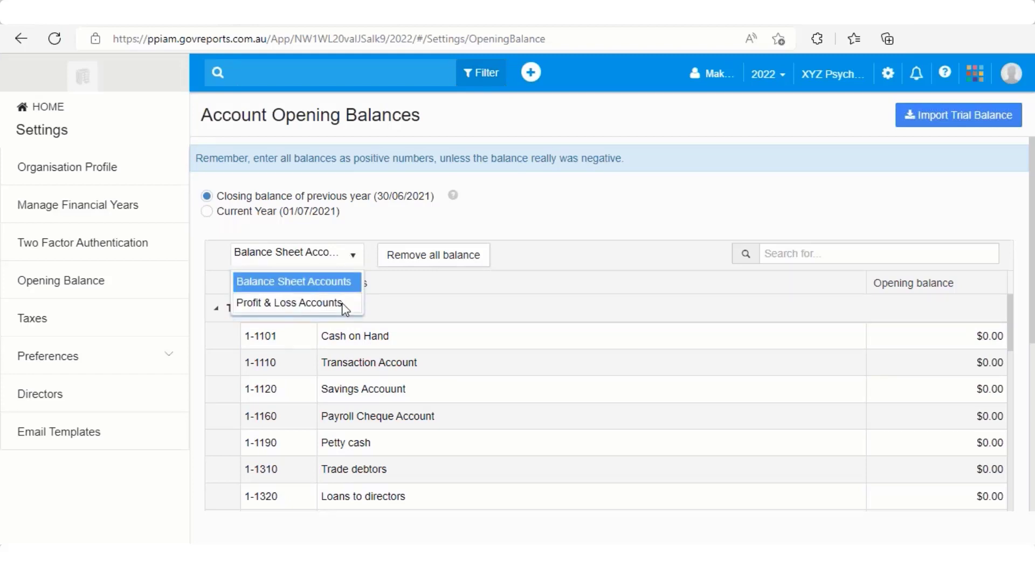
{"action": "left_click", "coordinate": [342, 302]}
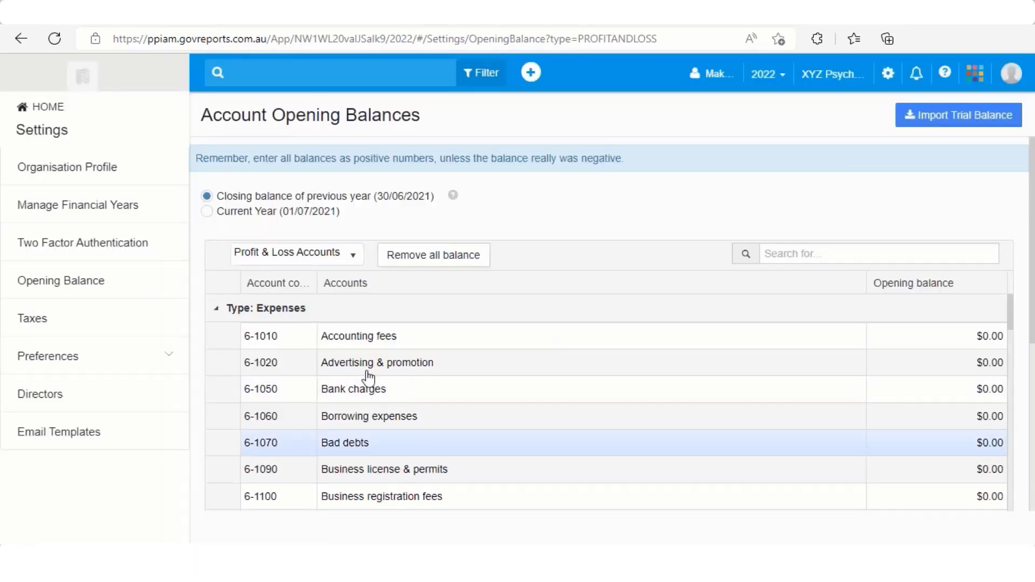
{"action": "left_click", "coordinate": [29, 39]}
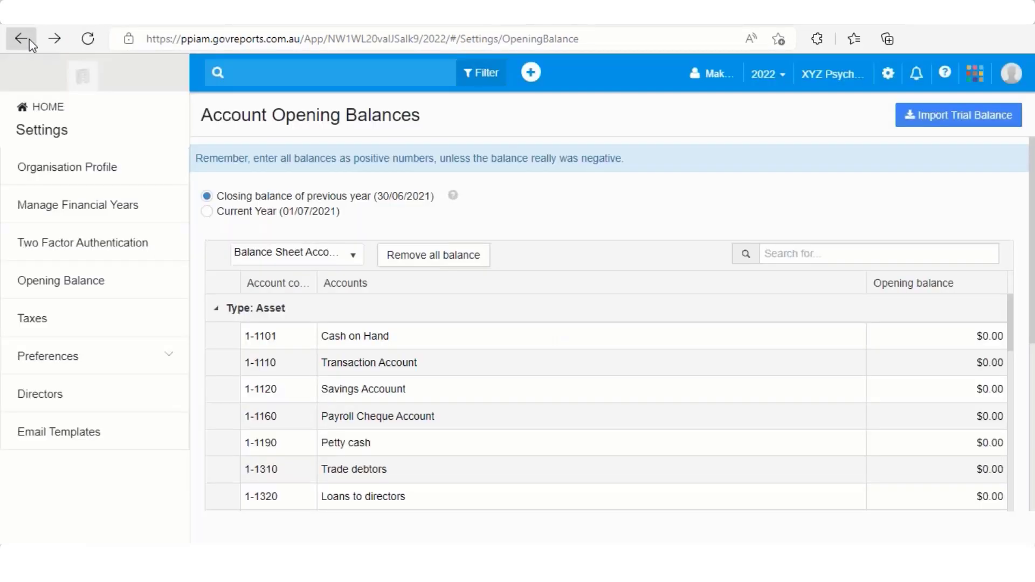
{"action": "left_click", "coordinate": [29, 38]}
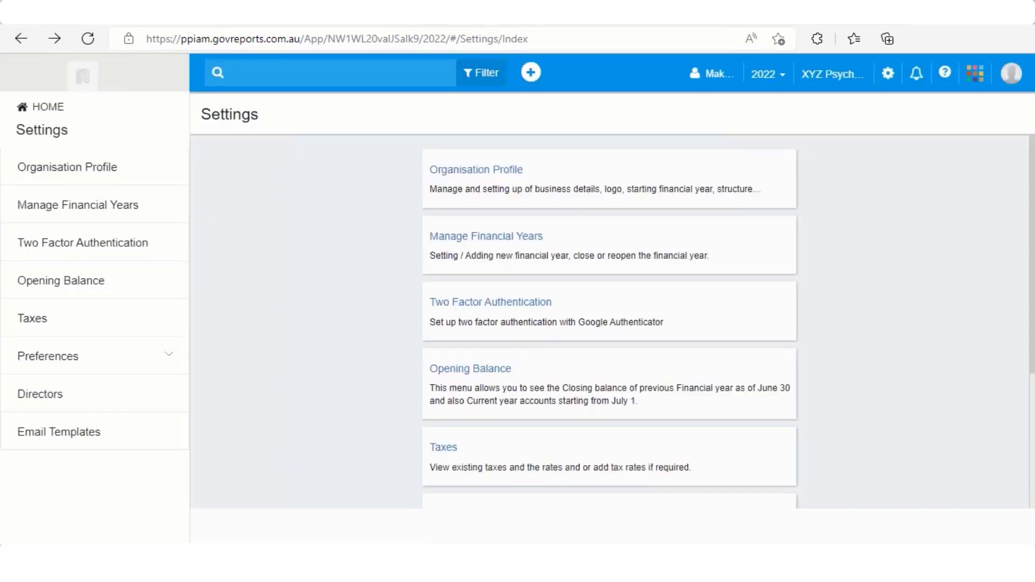
Step: Open the Taxes settings to examine the existing taxes and their rates
{"action": "scroll", "coordinate": [497, 393], "scroll_direction": "down", "scroll_amount": 2}
{"action": "scroll", "coordinate": [466, 294], "scroll_direction": "down", "scroll_amount": 2}
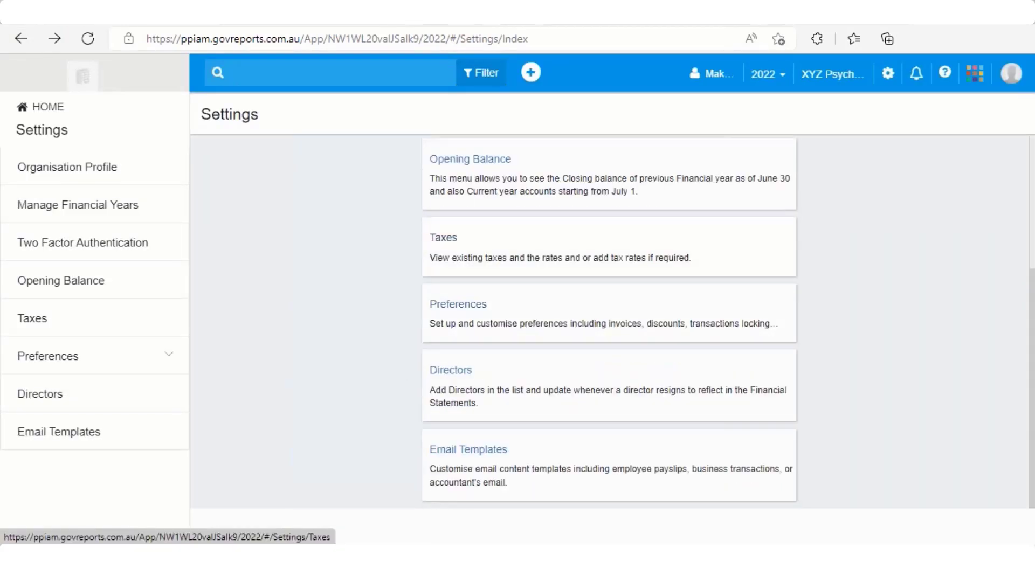
{"action": "left_click", "coordinate": [458, 256]}
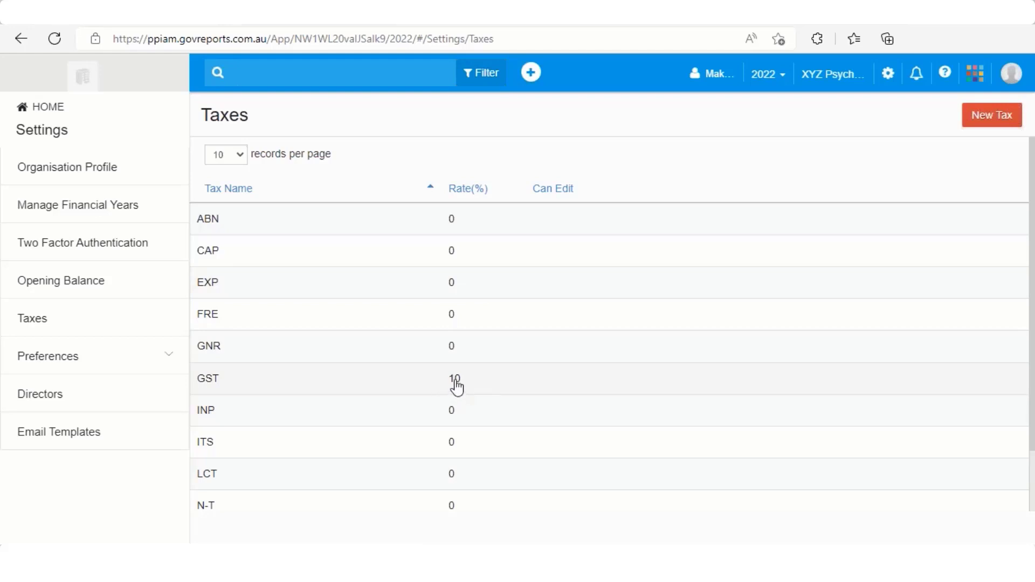
Step: View the name and rate fields for adding a new tax, close the form unsaved and return to the settings overview
{"action": "left_click", "coordinate": [980, 123]}
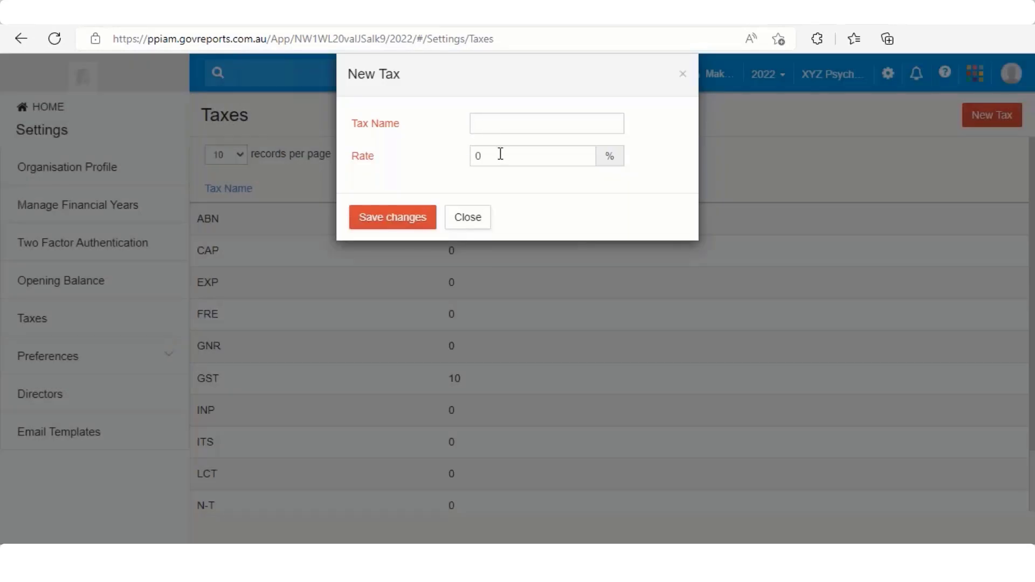
{"action": "left_click", "coordinate": [457, 221]}
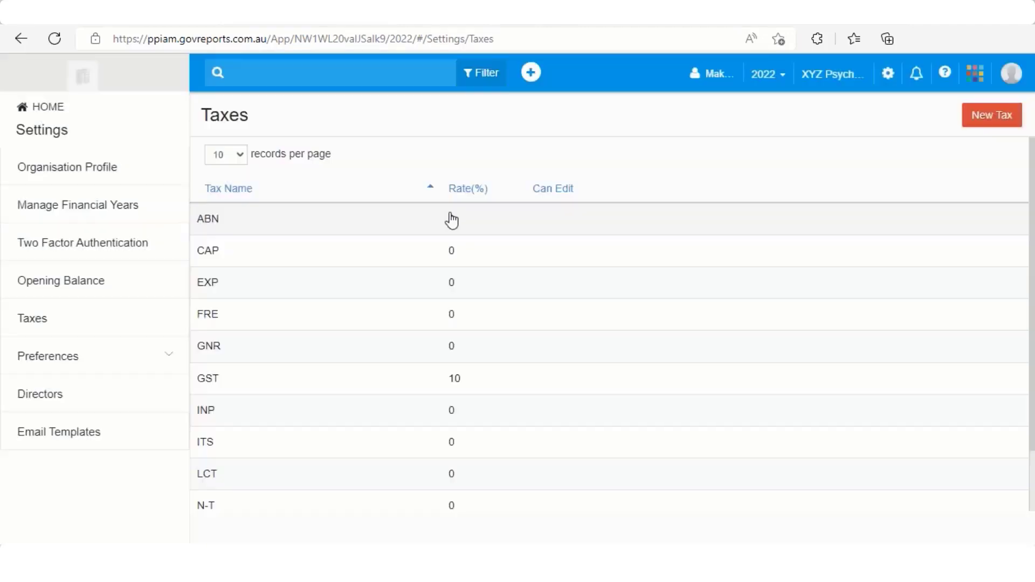
{"action": "left_click", "coordinate": [22, 39]}
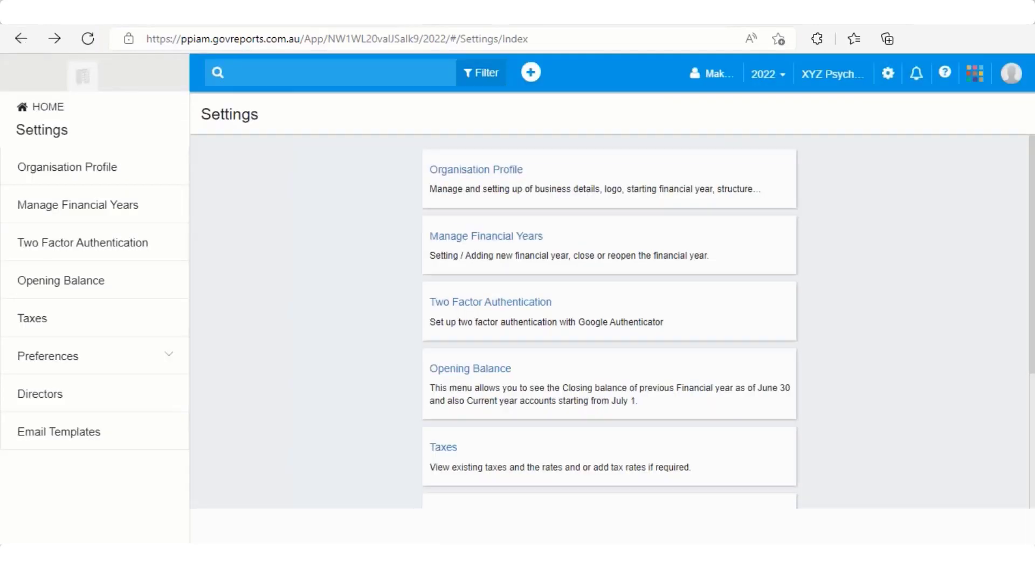
Step: Expand the Preferences settings, review the Invoices preferences with their terms and customer notes, and return to the settings overview
{"action": "scroll", "coordinate": [503, 365], "scroll_direction": "down", "scroll_amount": 2}
{"action": "scroll", "coordinate": [503, 365], "scroll_direction": "down", "scroll_amount": 2}
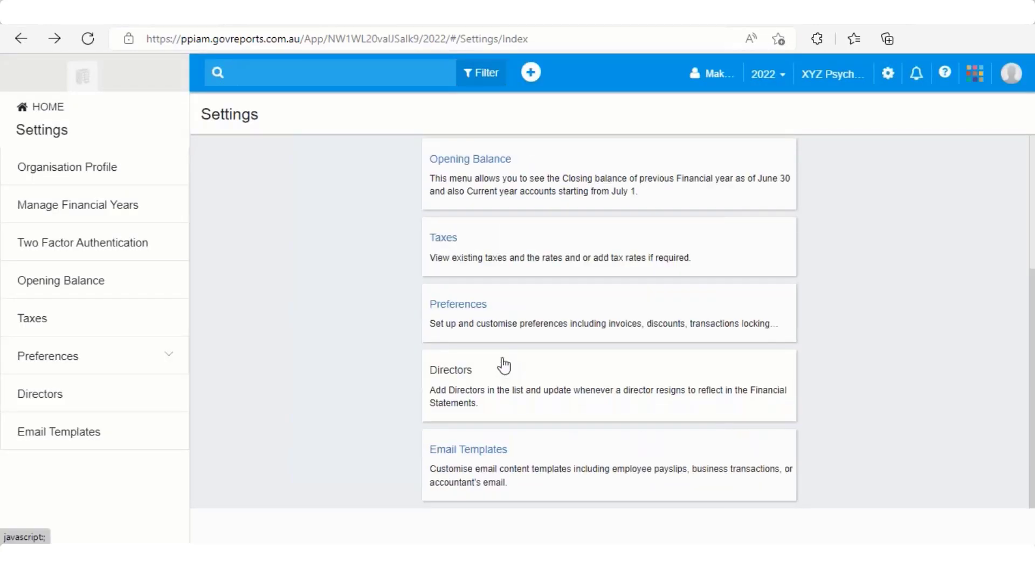
{"action": "left_click", "coordinate": [472, 307]}
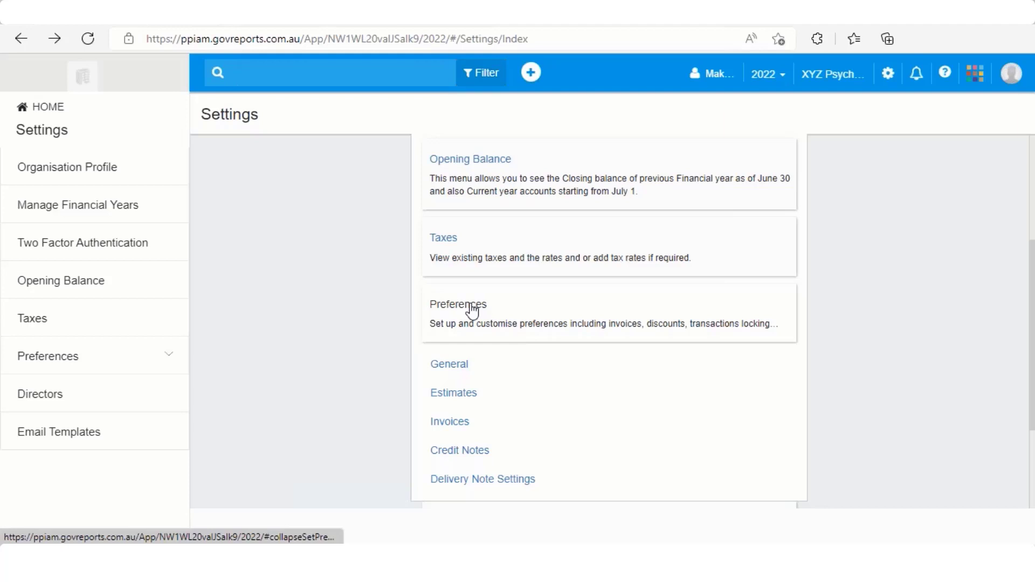
{"action": "left_click", "coordinate": [464, 426]}
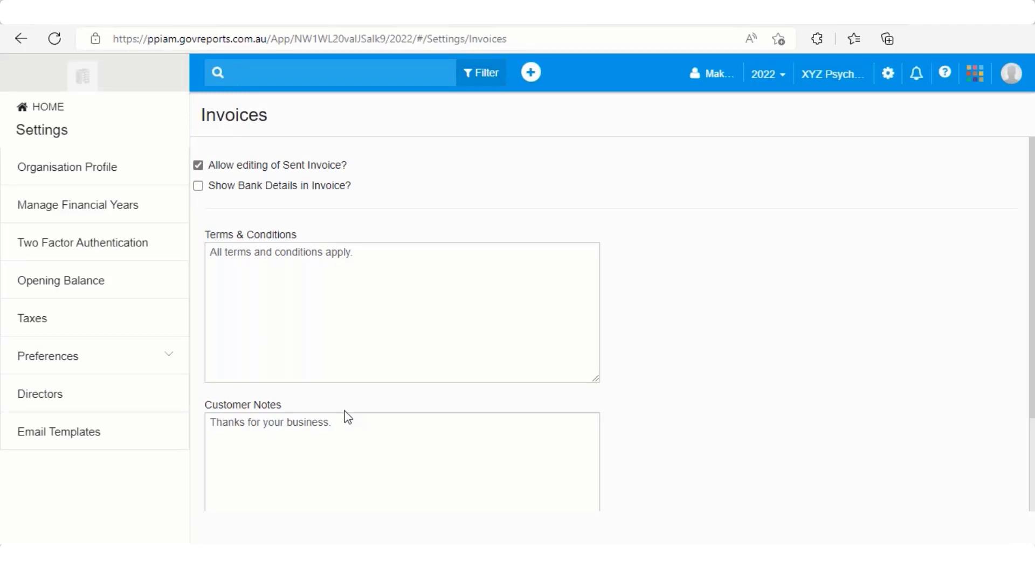
{"action": "left_click", "coordinate": [21, 39]}
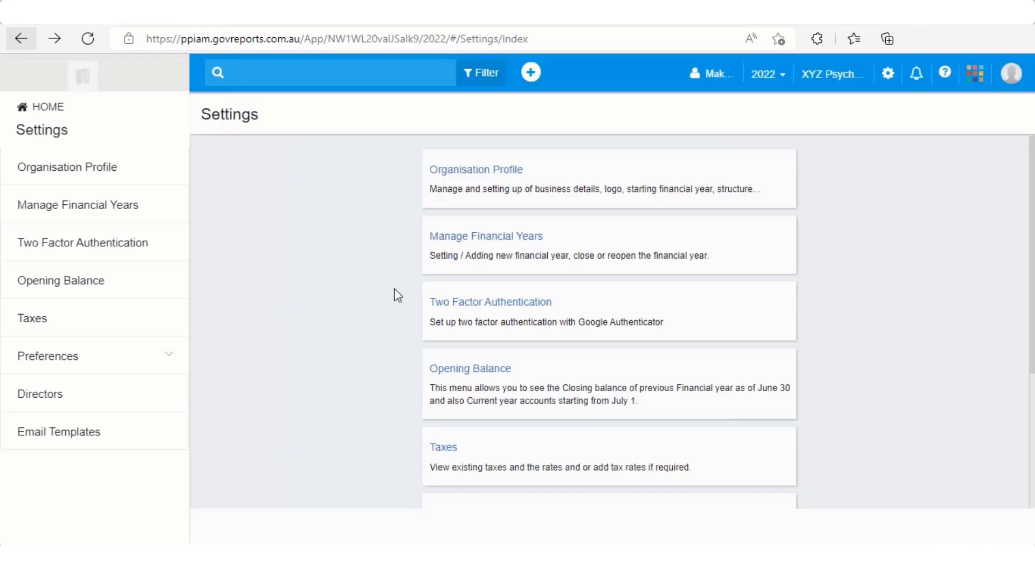
Step: Review the Send Payslip template among the Email Templates, close it without saving and return to the settings overview
{"action": "scroll", "coordinate": [398, 296], "scroll_direction": "down", "scroll_amount": 3}
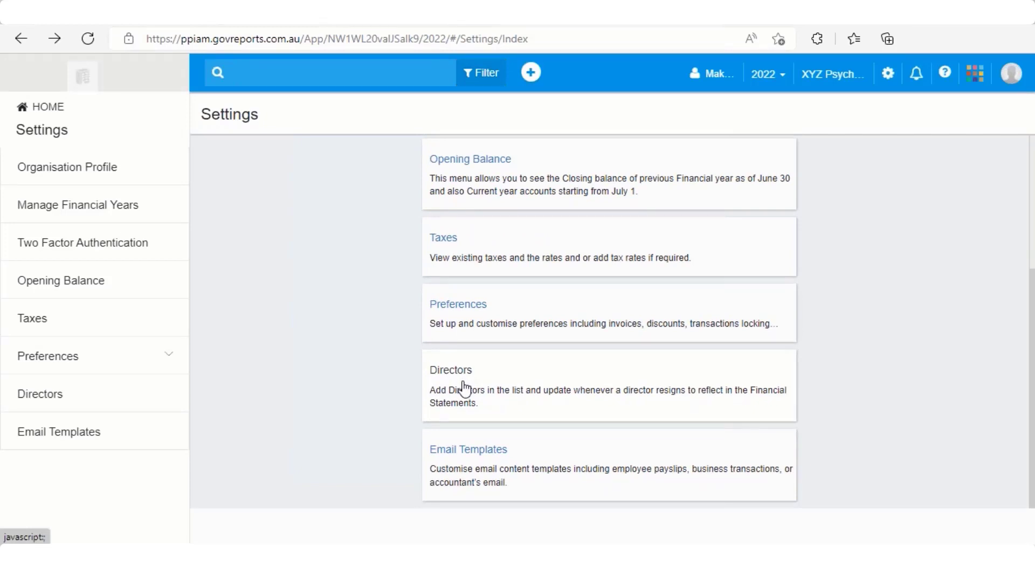
{"action": "left_click", "coordinate": [489, 454]}
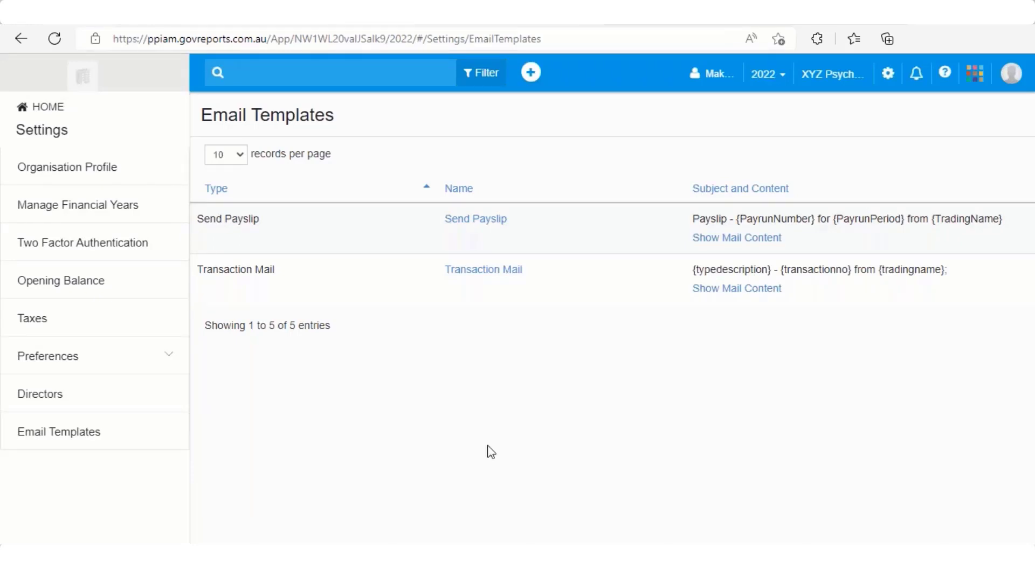
{"action": "left_click", "coordinate": [463, 227]}
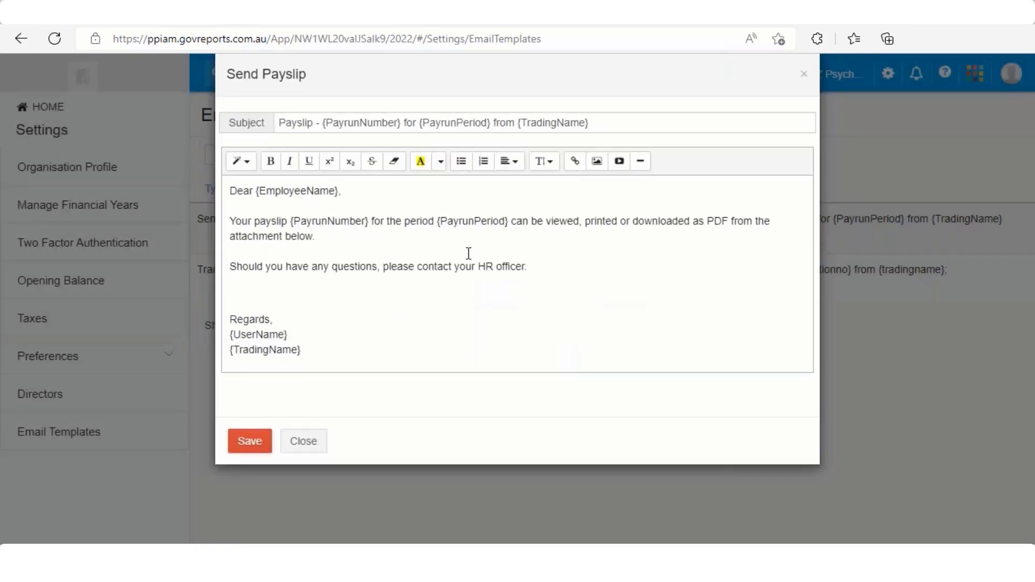
{"action": "left_click", "coordinate": [317, 447]}
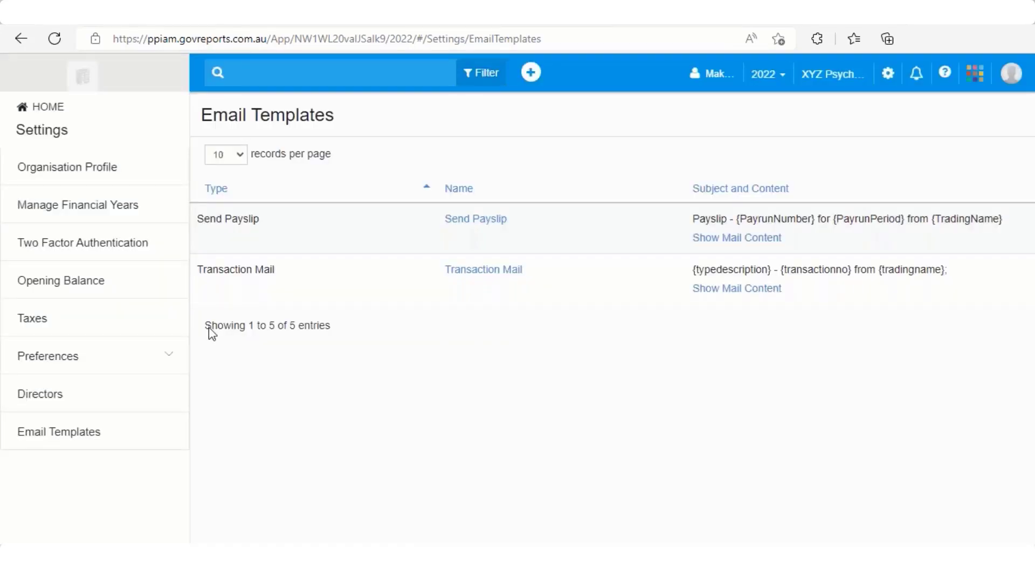
{"action": "left_click", "coordinate": [19, 40]}
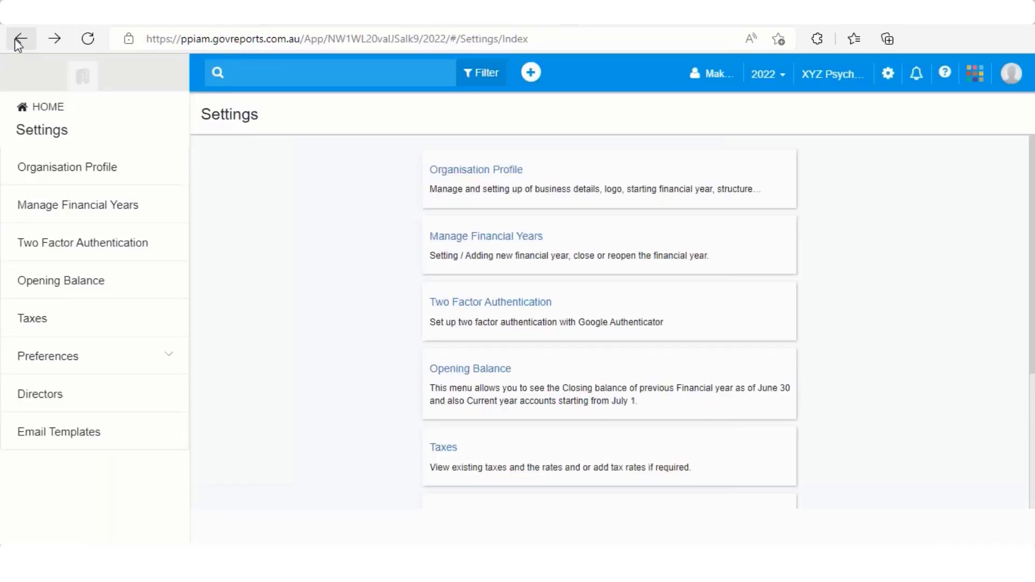
Step: Return to the Bird's View dashboard and open the Chart of Accounts
{"action": "left_click", "coordinate": [20, 39]}
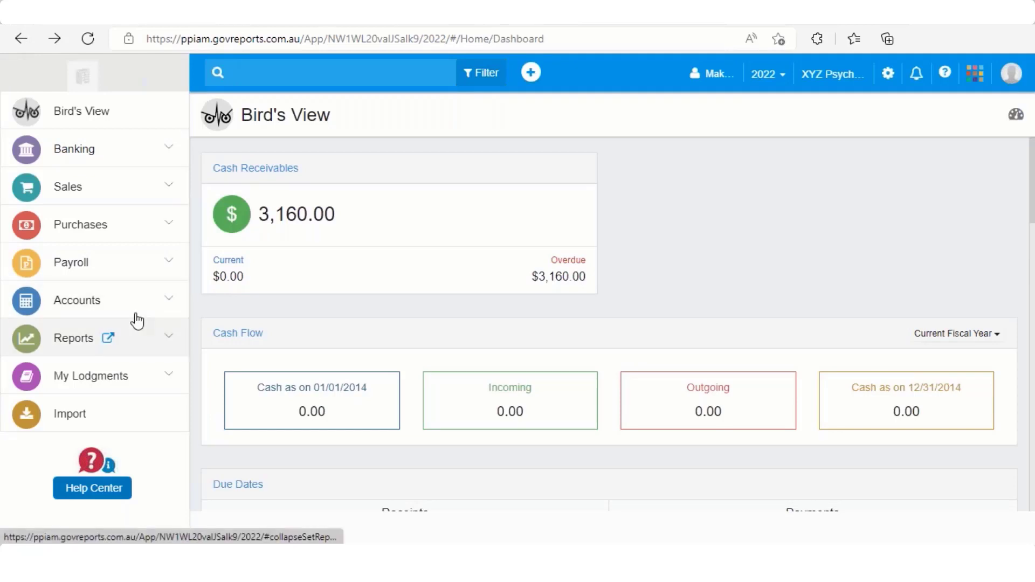
{"action": "left_click", "coordinate": [166, 306]}
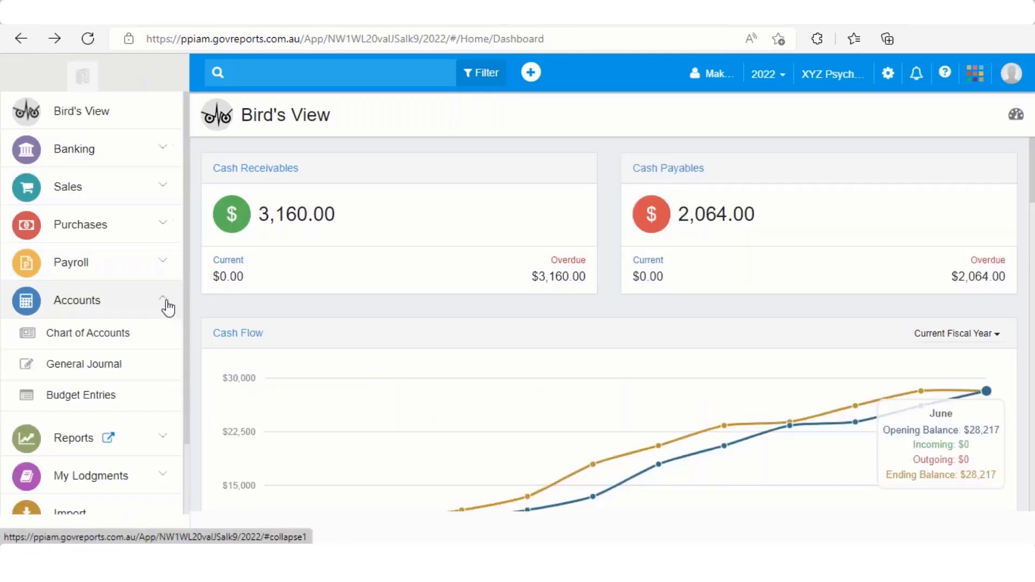
{"action": "left_click", "coordinate": [124, 338]}
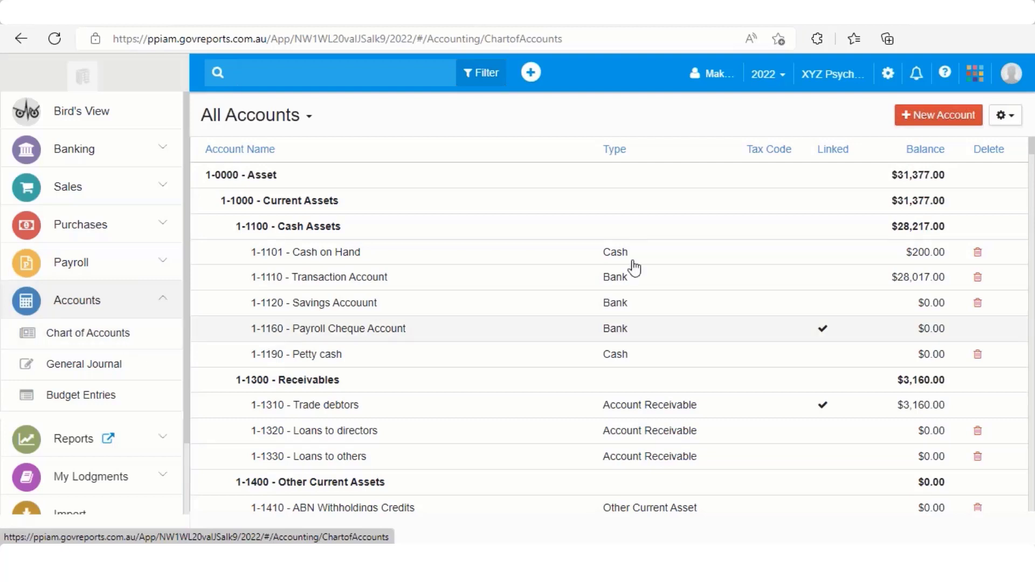
Step: Start adding a new detail account and set its type to Expense
{"action": "left_click", "coordinate": [952, 123]}
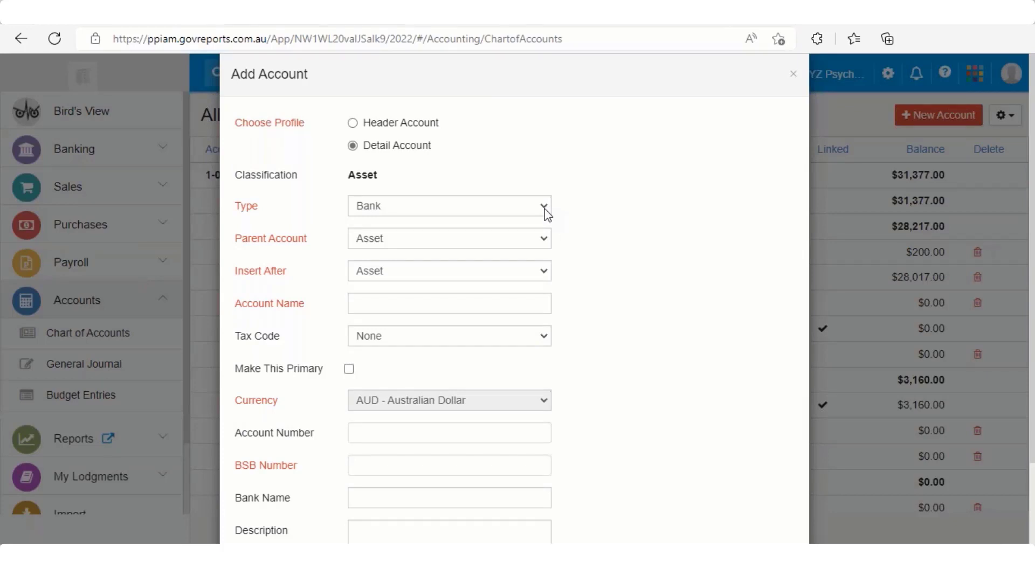
{"action": "left_click", "coordinate": [544, 208]}
{"action": "scroll", "coordinate": [441, 453], "scroll_direction": "down", "scroll_amount": 3}
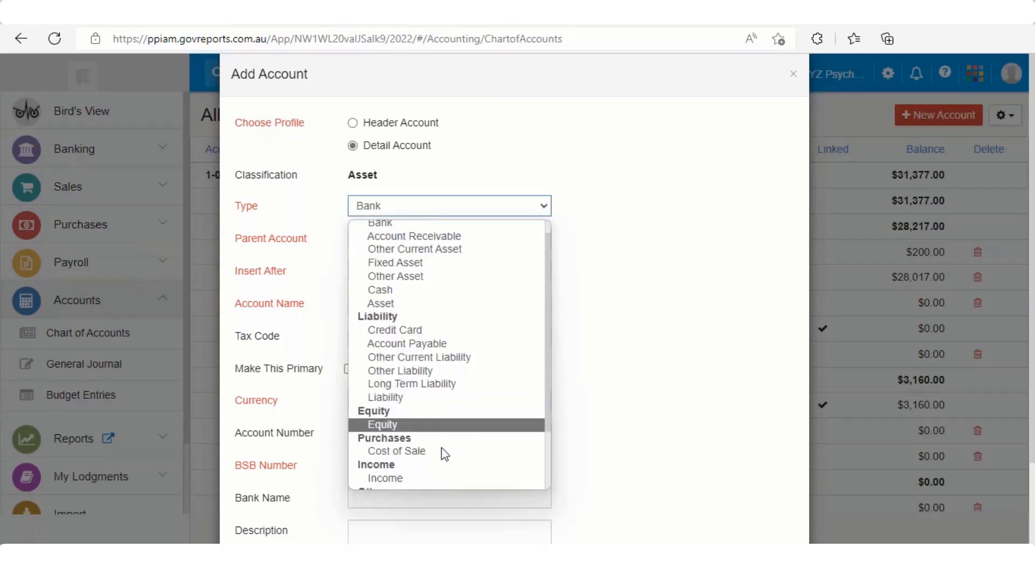
{"action": "scroll", "coordinate": [442, 463], "scroll_direction": "down", "scroll_amount": 1}
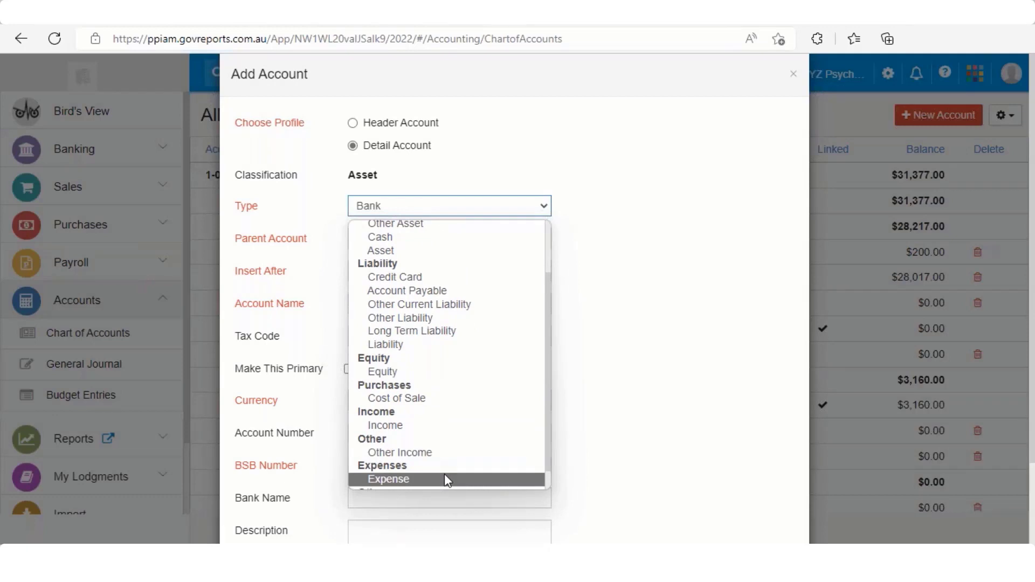
{"action": "left_click", "coordinate": [445, 474]}
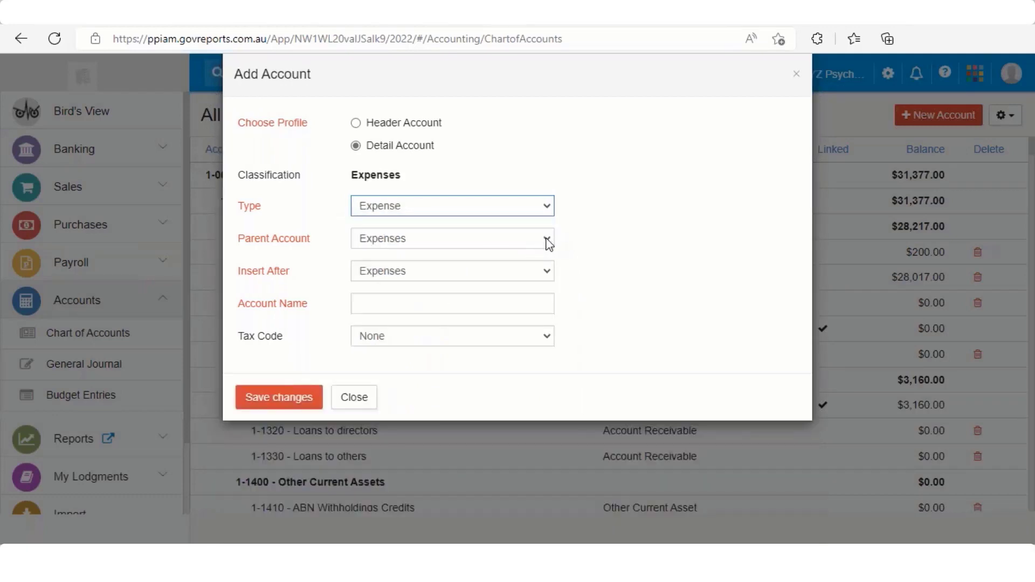
Step: Set the new account's parent to Administration Expenses and insert it after Bank charges
{"action": "left_click", "coordinate": [548, 242]}
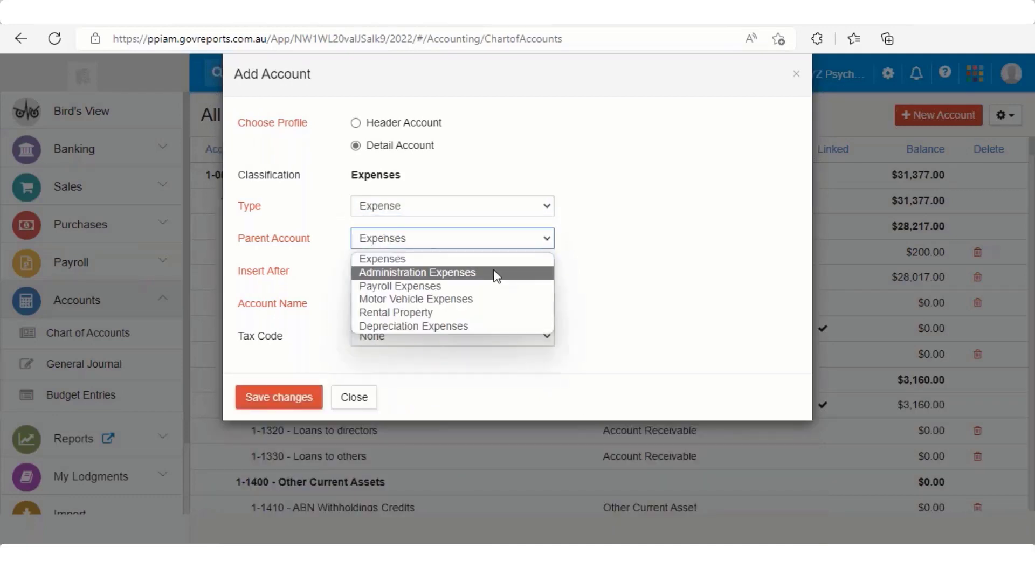
{"action": "left_click", "coordinate": [495, 273]}
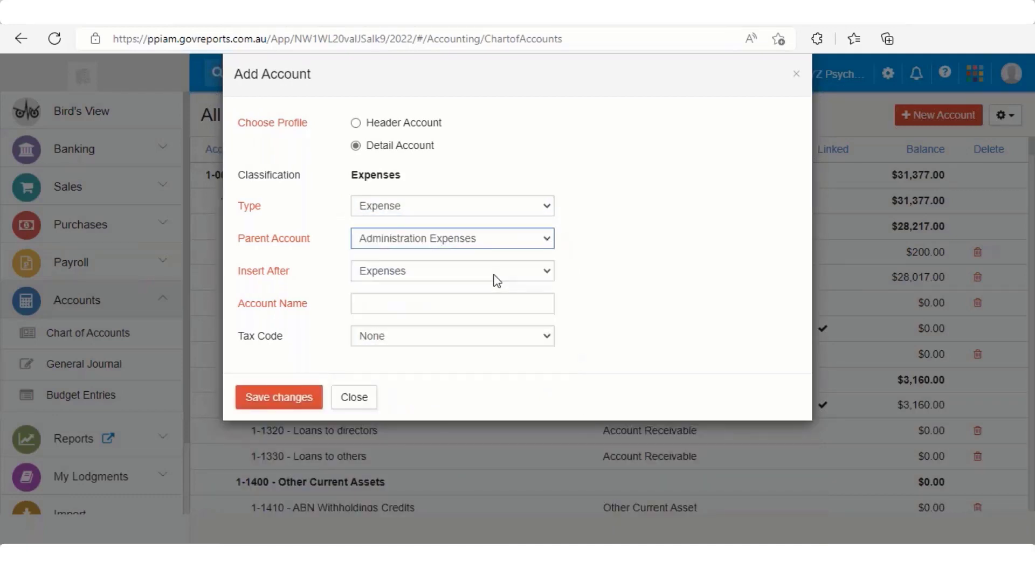
{"action": "left_click", "coordinate": [549, 274]}
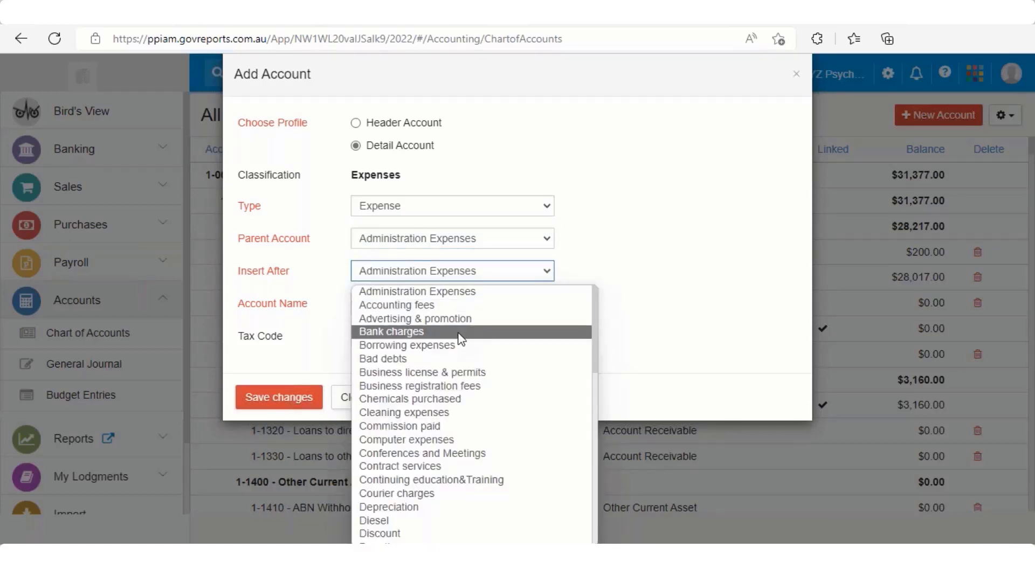
{"action": "left_click", "coordinate": [458, 327]}
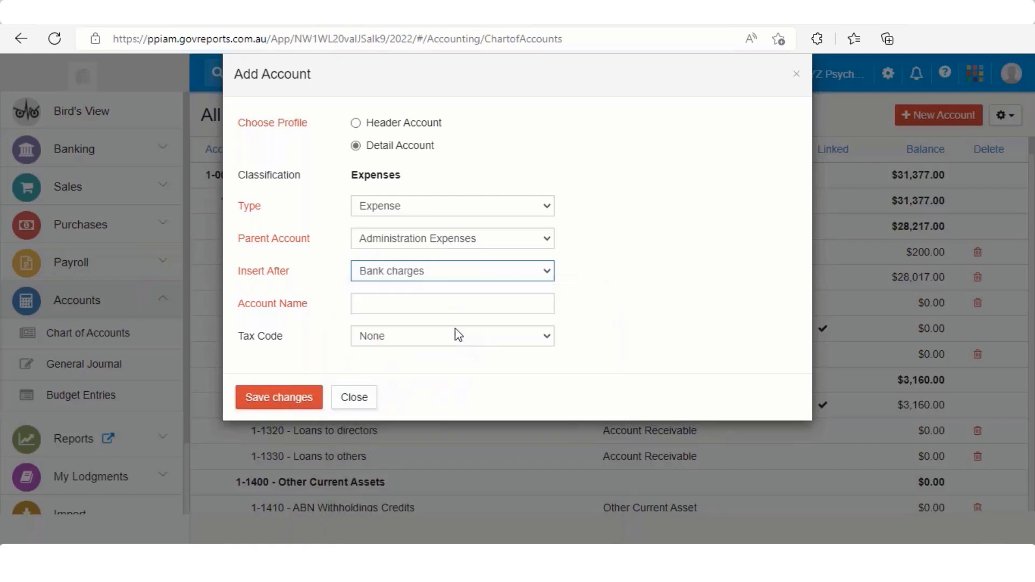
Step: Name the new account Bookkeeping Fees, assign it the GST tax code and save it
{"action": "left_click", "coordinate": [435, 303]}
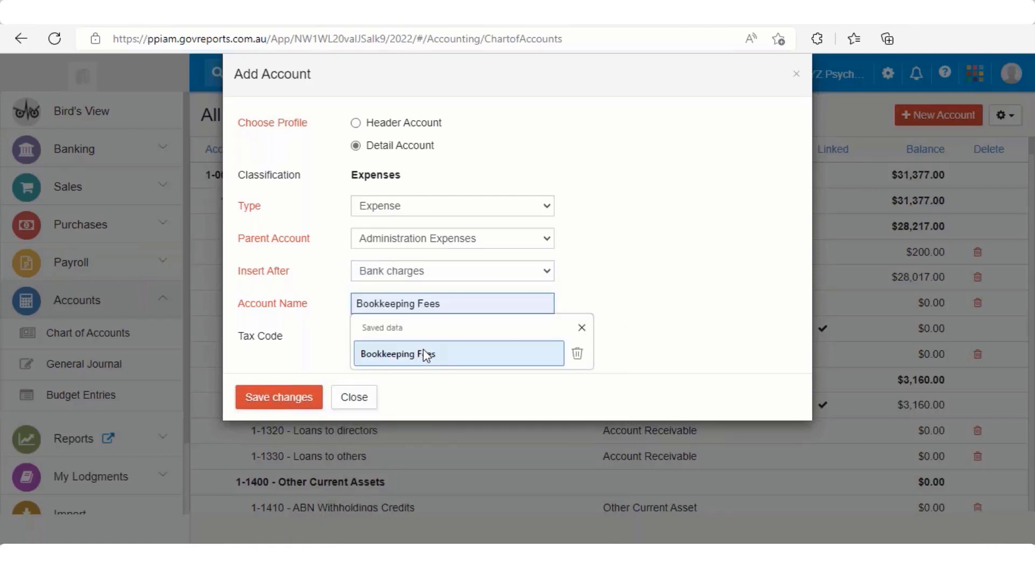
{"action": "left_click", "coordinate": [426, 354]}
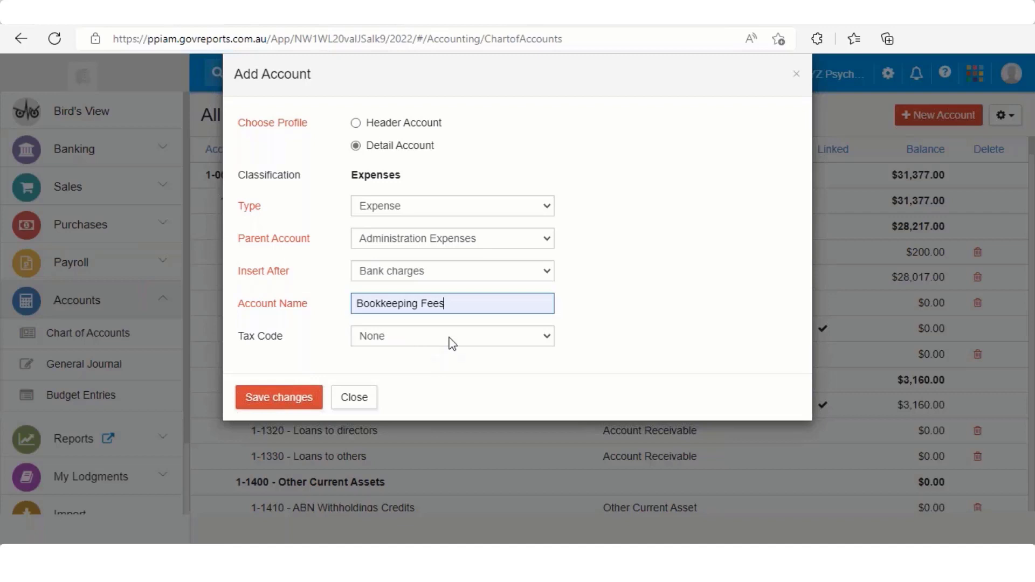
{"action": "left_click", "coordinate": [476, 340]}
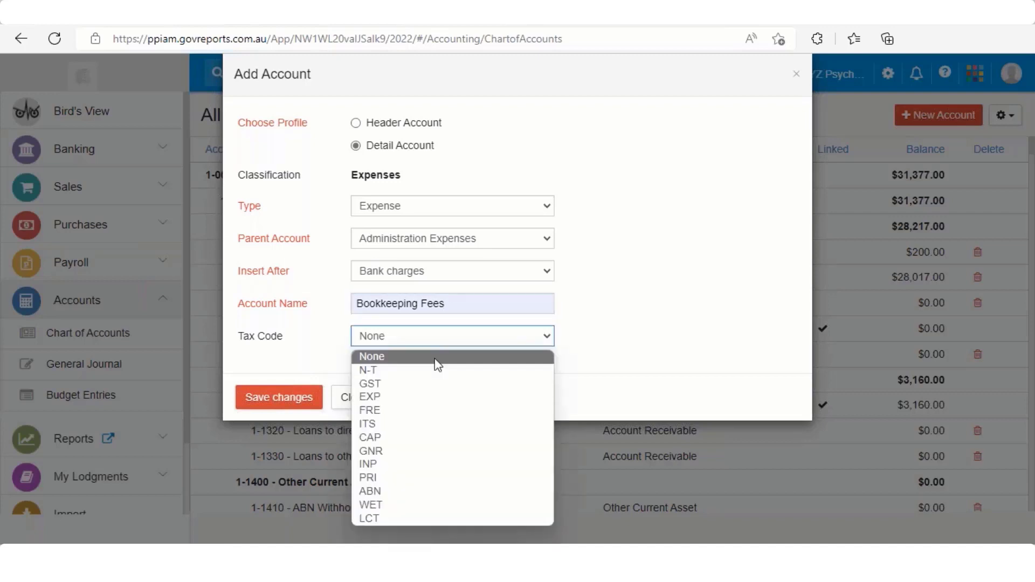
{"action": "left_click", "coordinate": [427, 386]}
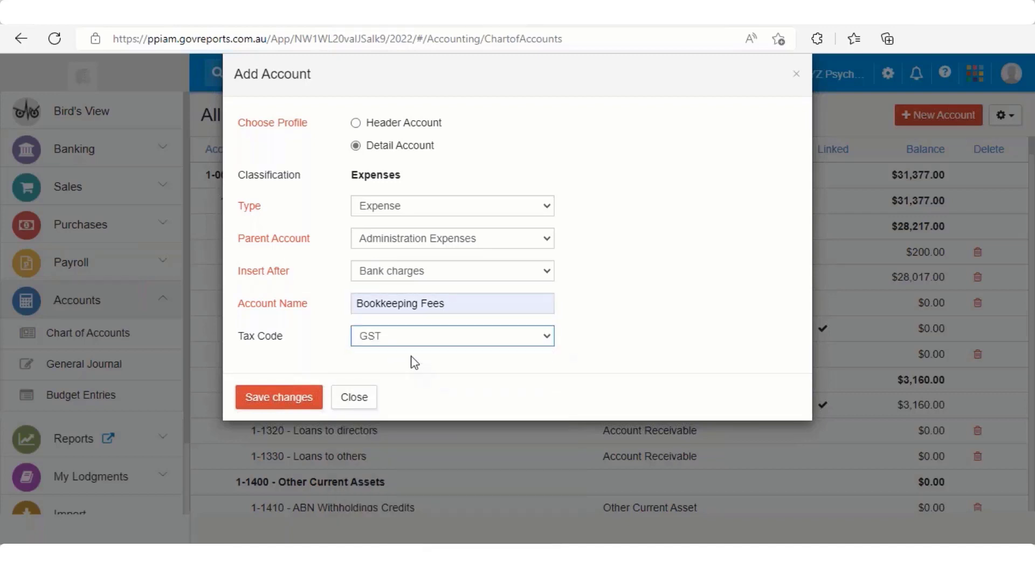
{"action": "left_click", "coordinate": [305, 401]}
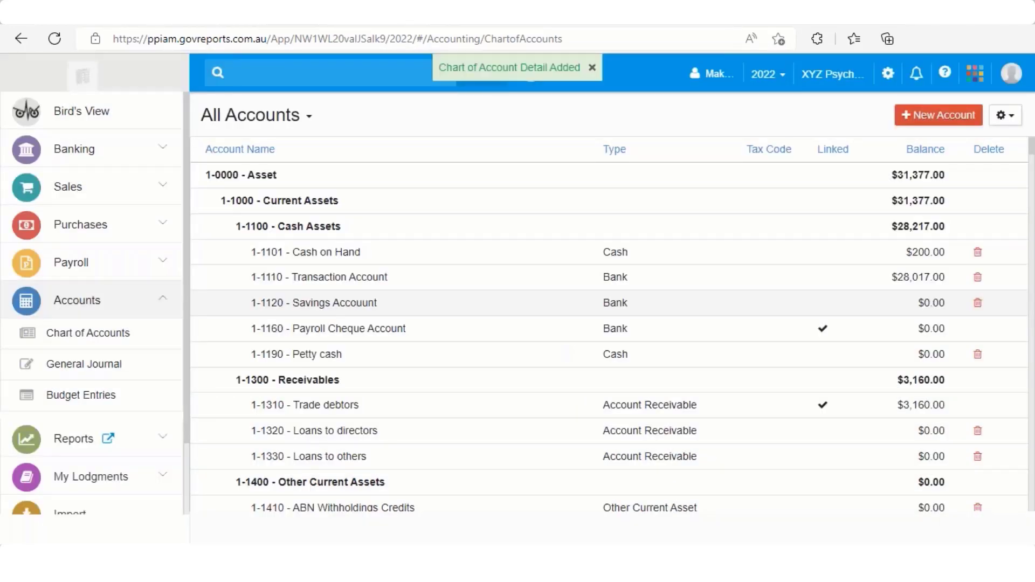
Step: Filter the chart of accounts to Expenses and delete the Chemicals purchased account, confirming the deletion
{"action": "left_click", "coordinate": [310, 118]}
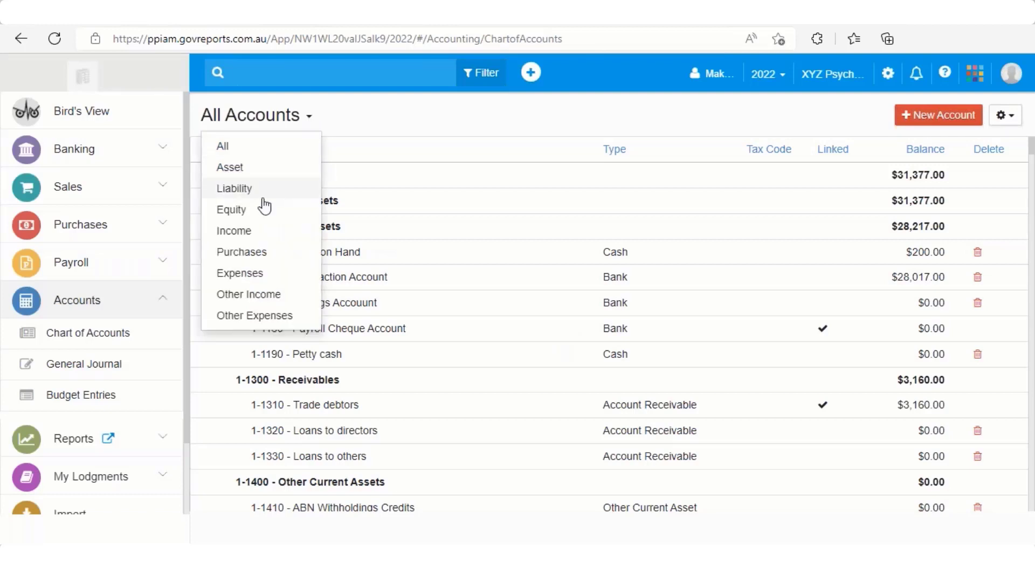
{"action": "left_click", "coordinate": [259, 277]}
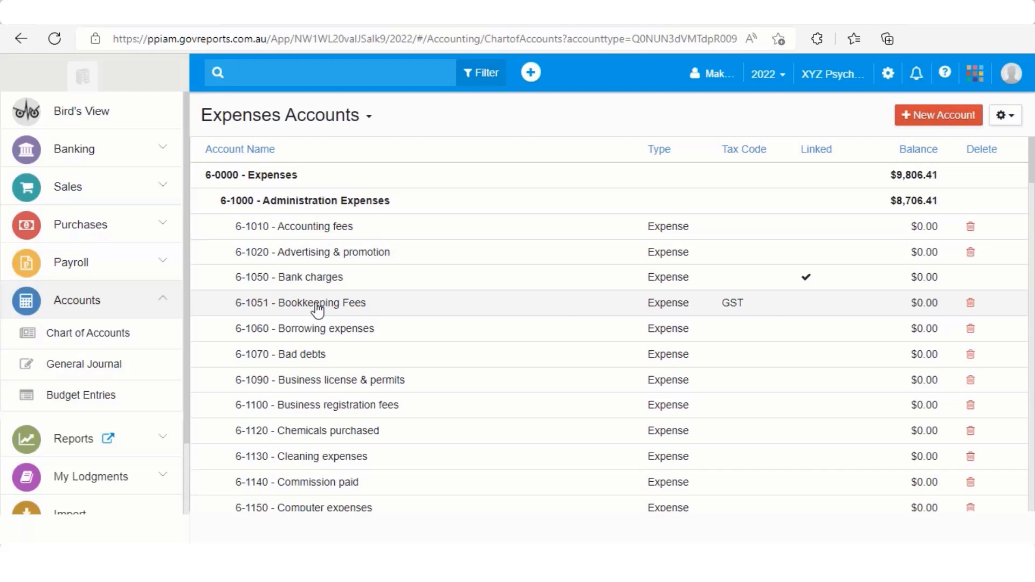
{"action": "scroll", "coordinate": [317, 309], "scroll_direction": "down", "scroll_amount": 2}
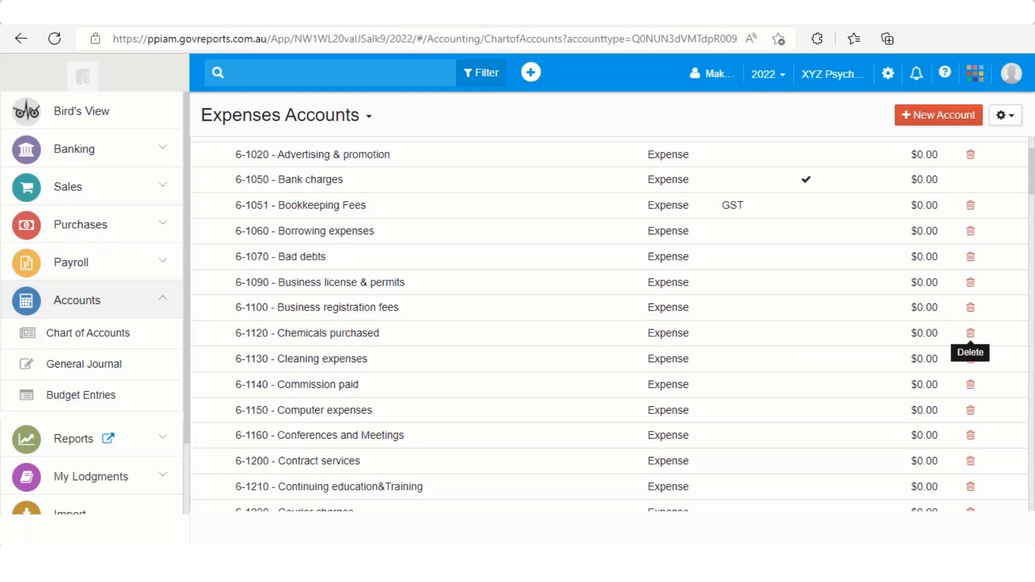
{"action": "left_click", "coordinate": [971, 334]}
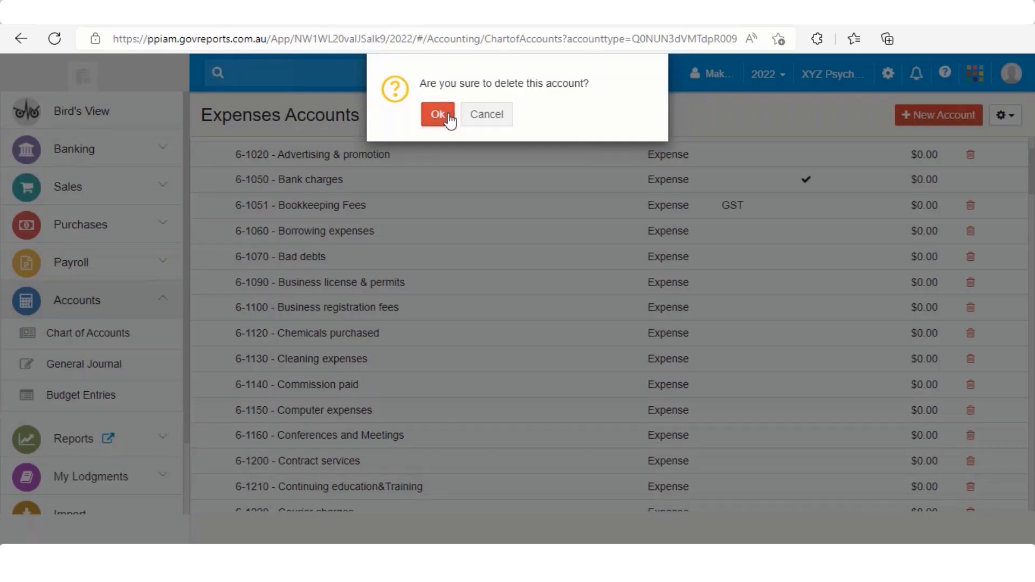
{"action": "left_click", "coordinate": [437, 114]}
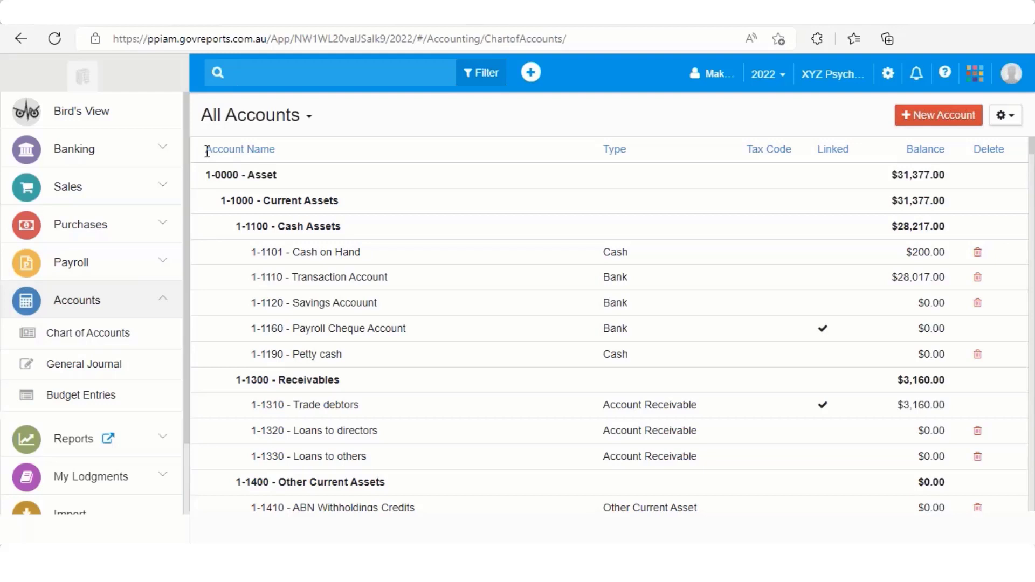
Step: Open the Bird's View dashboard, hide its Cash Flow widget, save the change and reload the page
{"action": "left_click", "coordinate": [64, 118]}
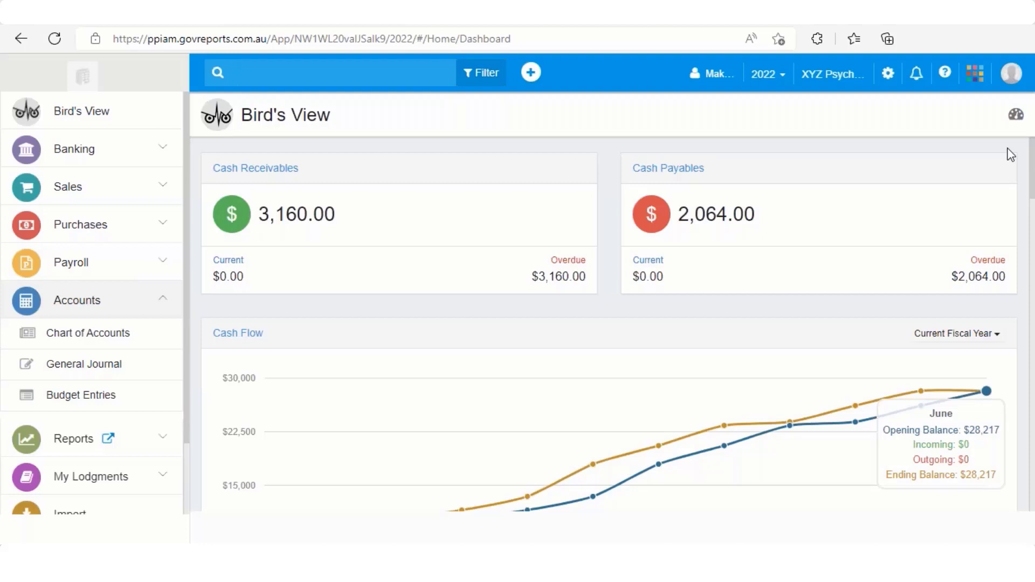
{"action": "left_click", "coordinate": [1016, 116]}
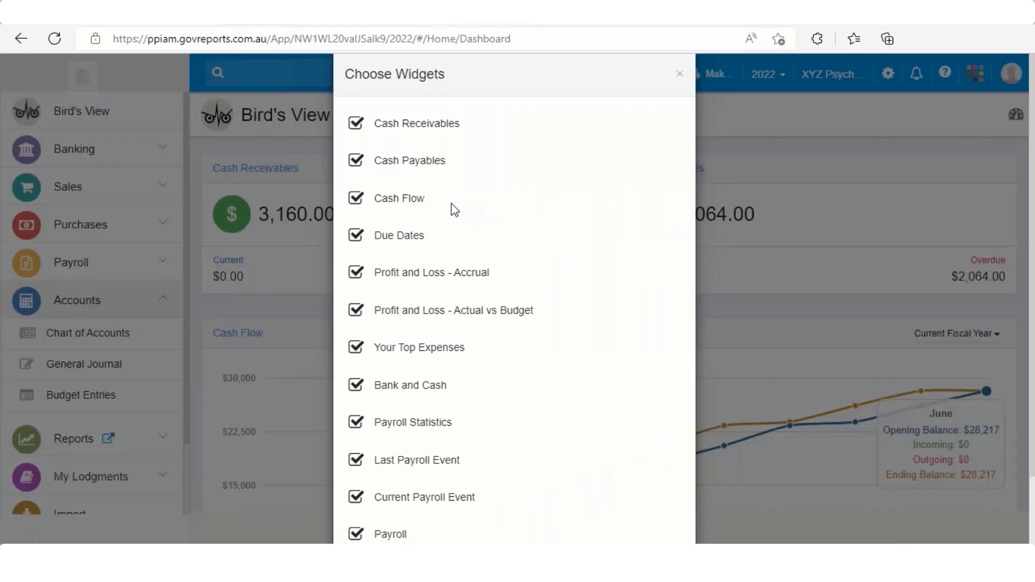
{"action": "left_click", "coordinate": [356, 200]}
{"action": "scroll", "coordinate": [399, 253], "scroll_direction": "down", "scroll_amount": 2}
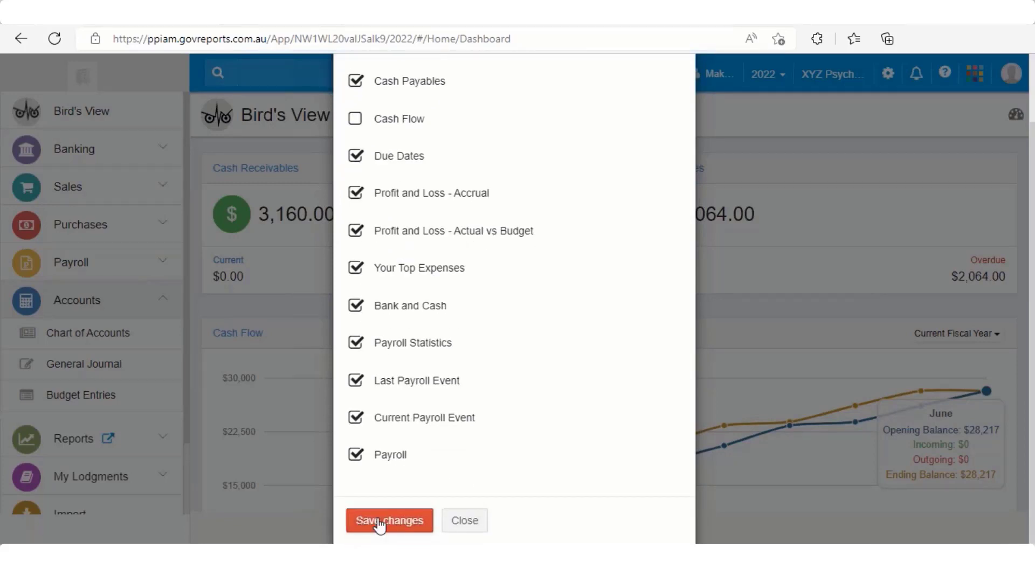
{"action": "left_click", "coordinate": [381, 521]}
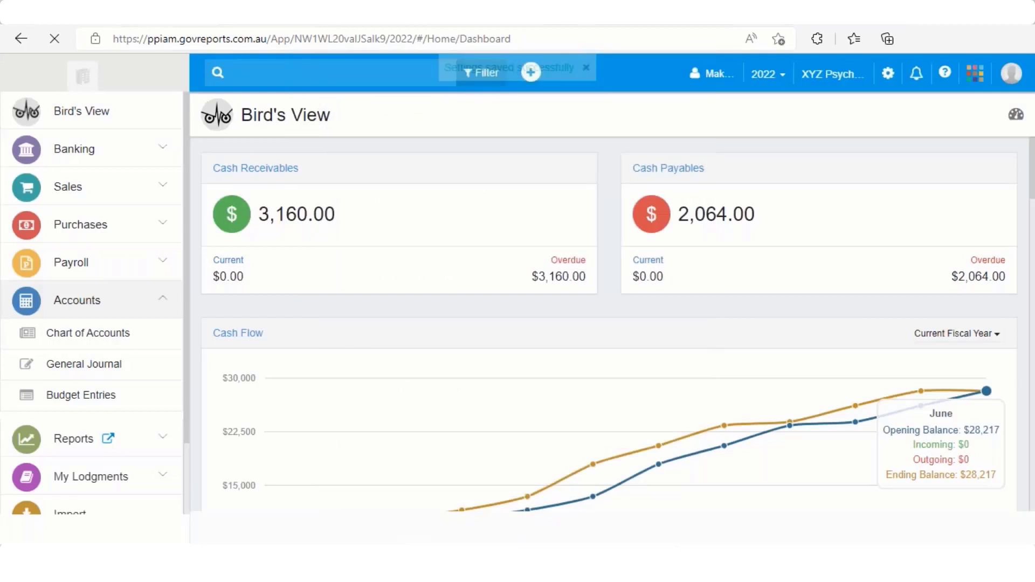
{"action": "left_click", "coordinate": [533, 38]}
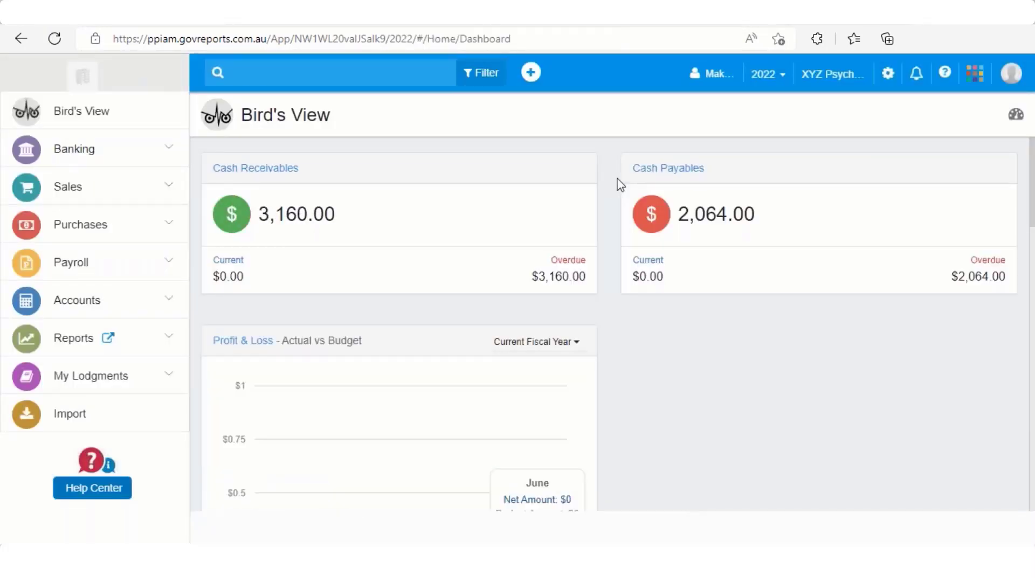
Step: Restore the Cash Flow widget to the Bird's View dashboard, save the widget selection and reload the page
{"action": "scroll", "coordinate": [620, 184], "scroll_direction": "down", "scroll_amount": 5}
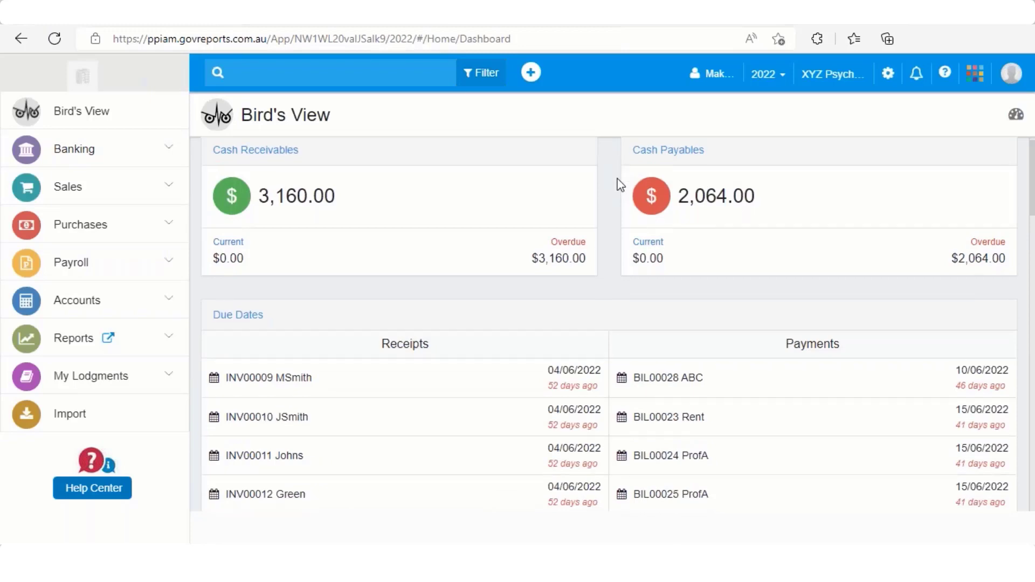
{"action": "scroll", "coordinate": [613, 179], "scroll_direction": "down", "scroll_amount": 12}
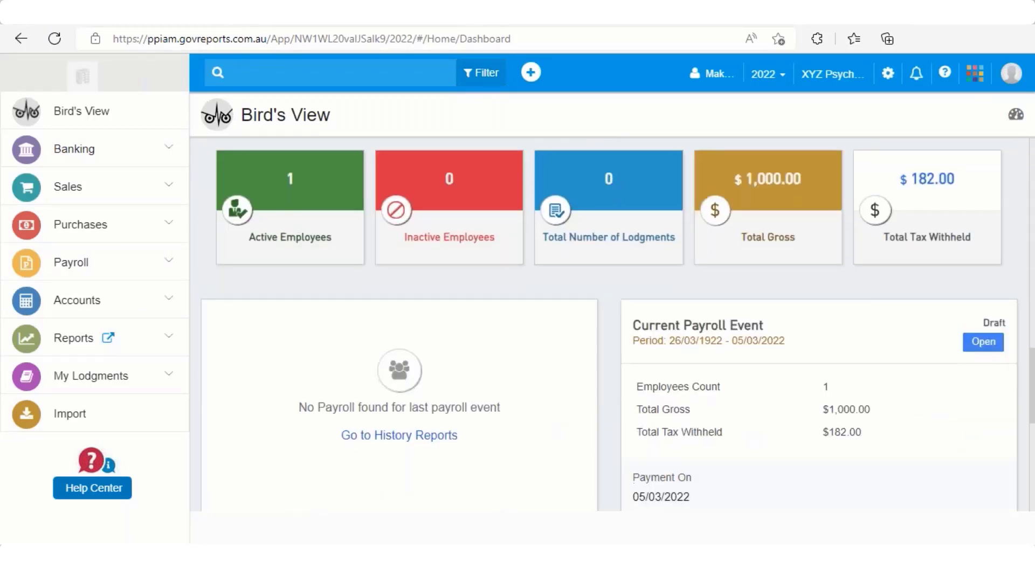
{"action": "scroll", "coordinate": [609, 323], "scroll_direction": "up", "scroll_amount": 15}
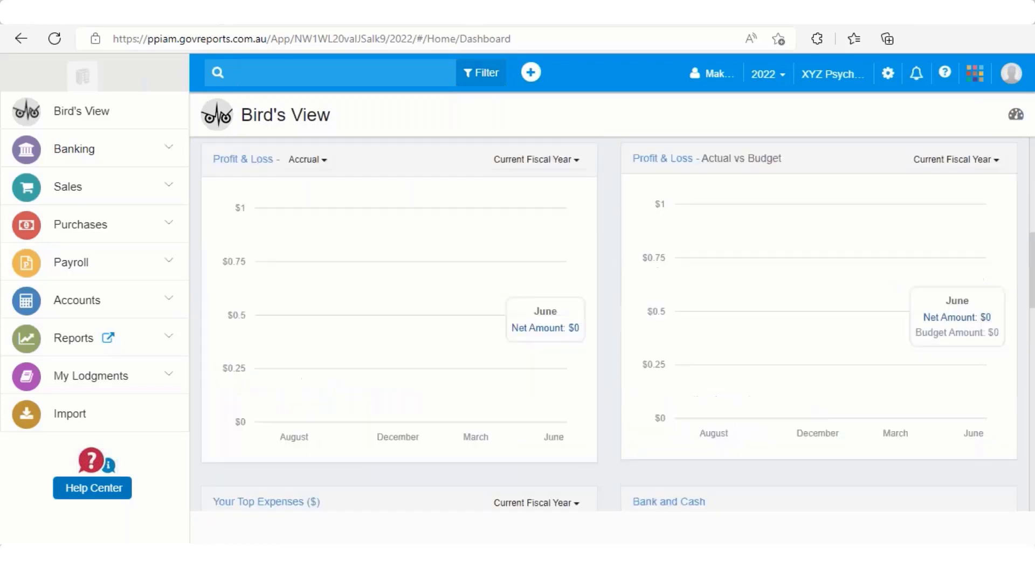
{"action": "scroll", "coordinate": [609, 324], "scroll_direction": "up", "scroll_amount": 5}
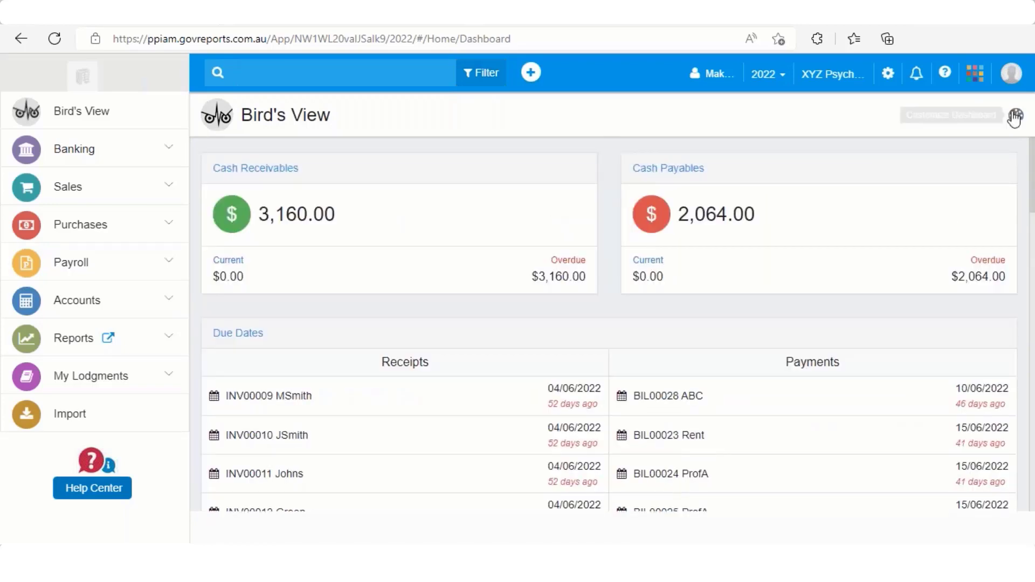
{"action": "left_click", "coordinate": [1016, 116]}
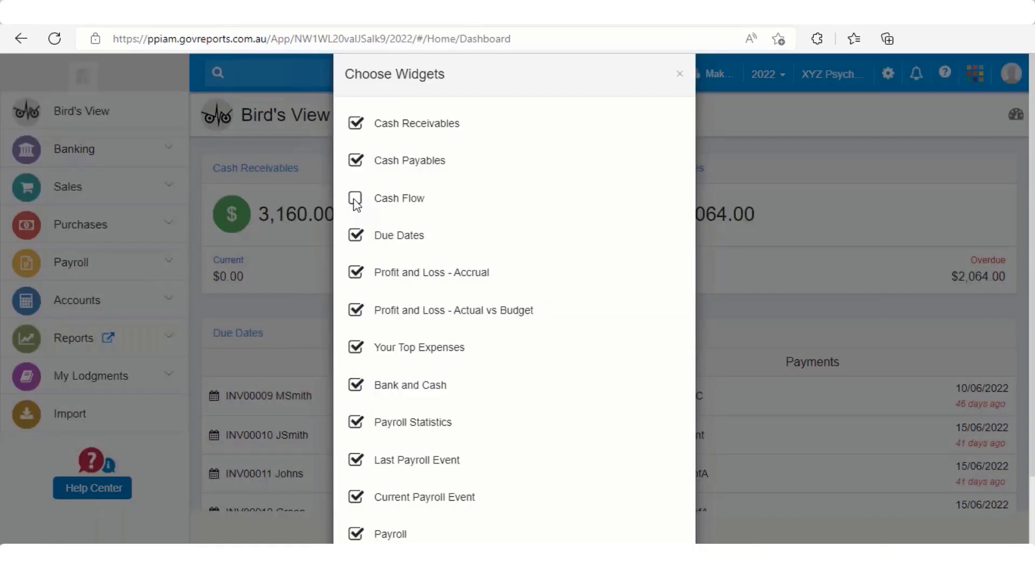
{"action": "left_click", "coordinate": [354, 200]}
{"action": "scroll", "coordinate": [386, 310], "scroll_direction": "down", "scroll_amount": 2}
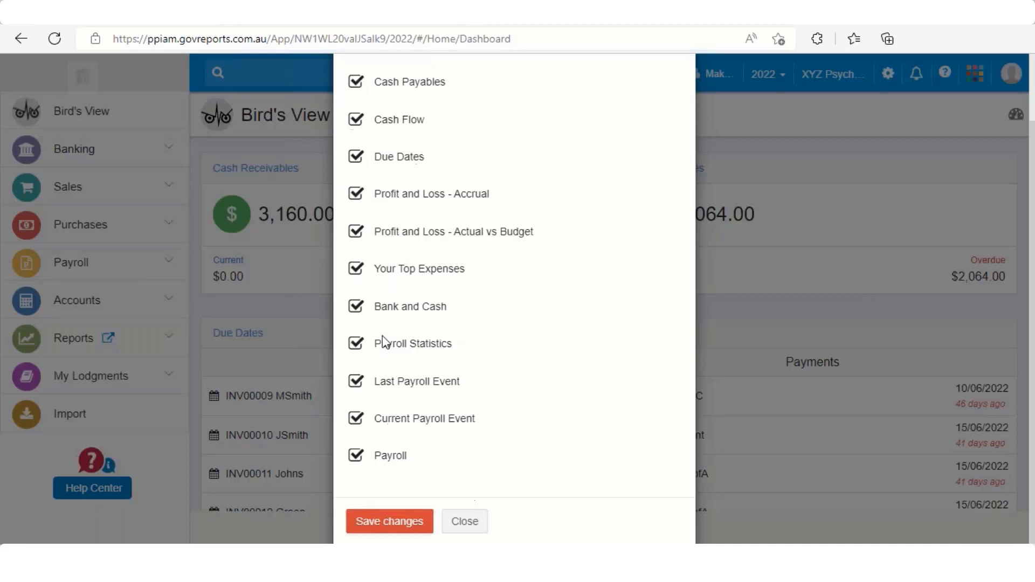
{"action": "left_click", "coordinate": [389, 520]}
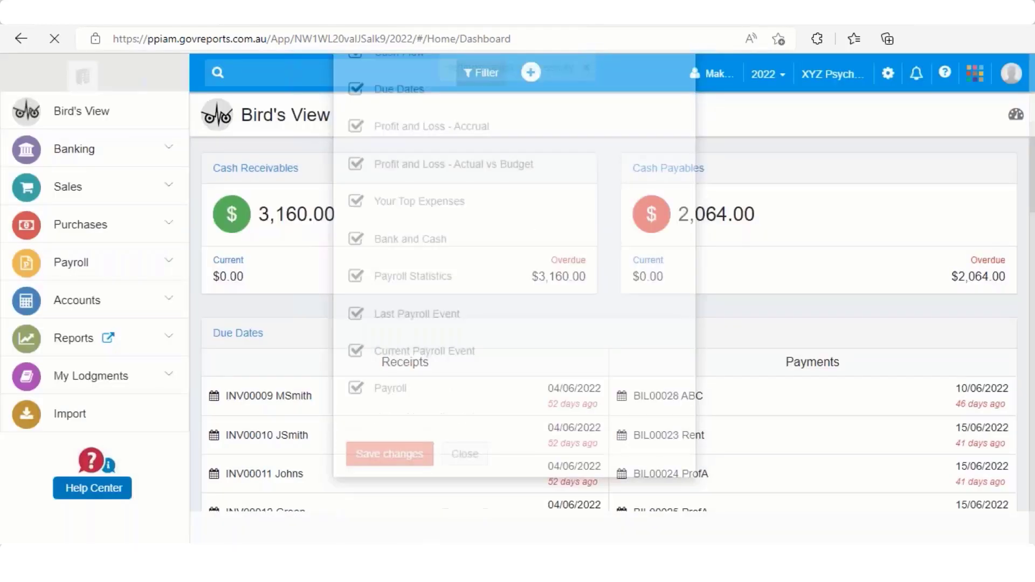
{"action": "left_click", "coordinate": [518, 39]}
{"action": "key", "text": "ctrl+a"}
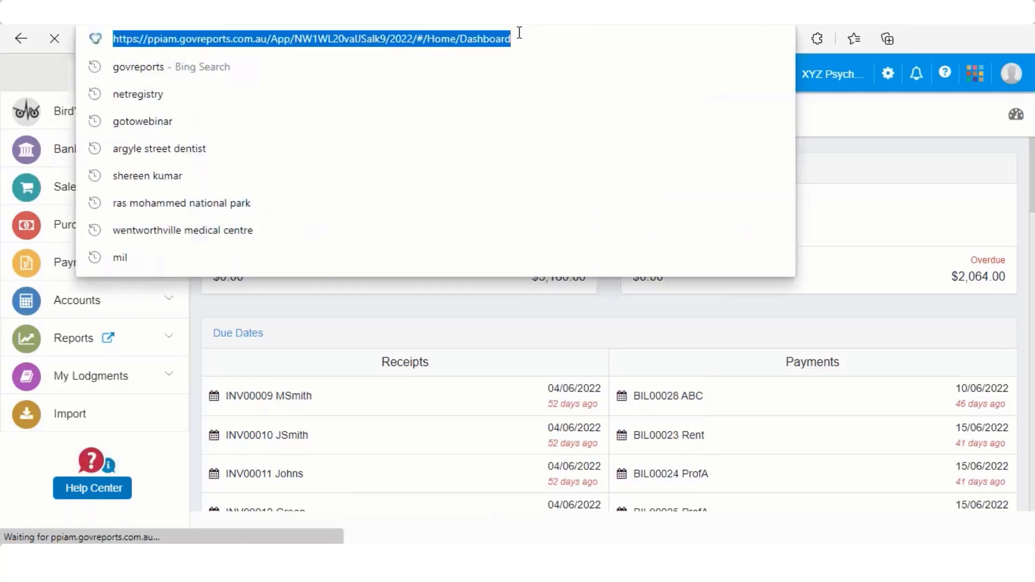
{"action": "key", "text": "Return"}
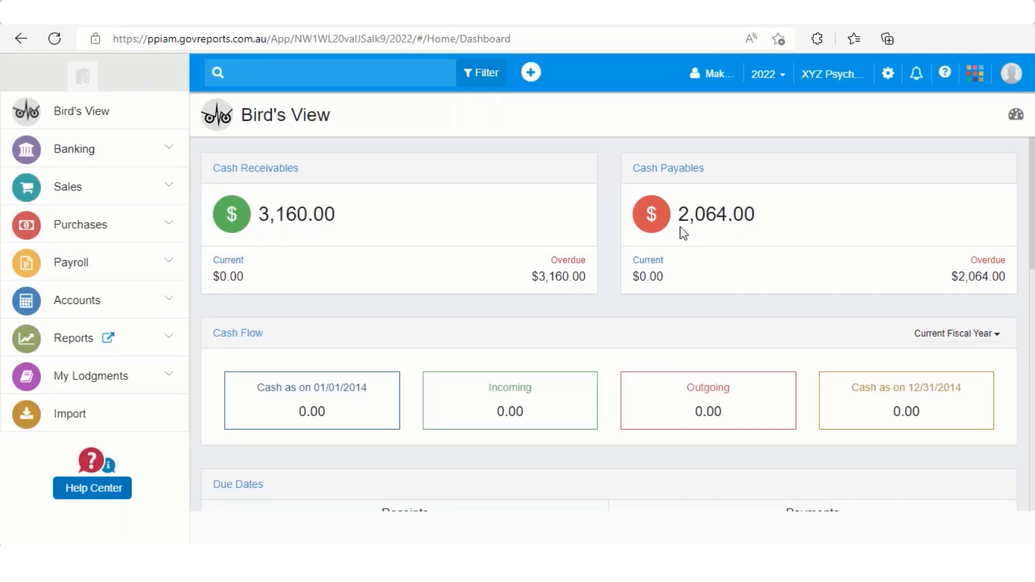
Step: View the Cash Flow widget for the Previous Fiscal Year and for the Last 6 Months
{"action": "left_click", "coordinate": [999, 337]}
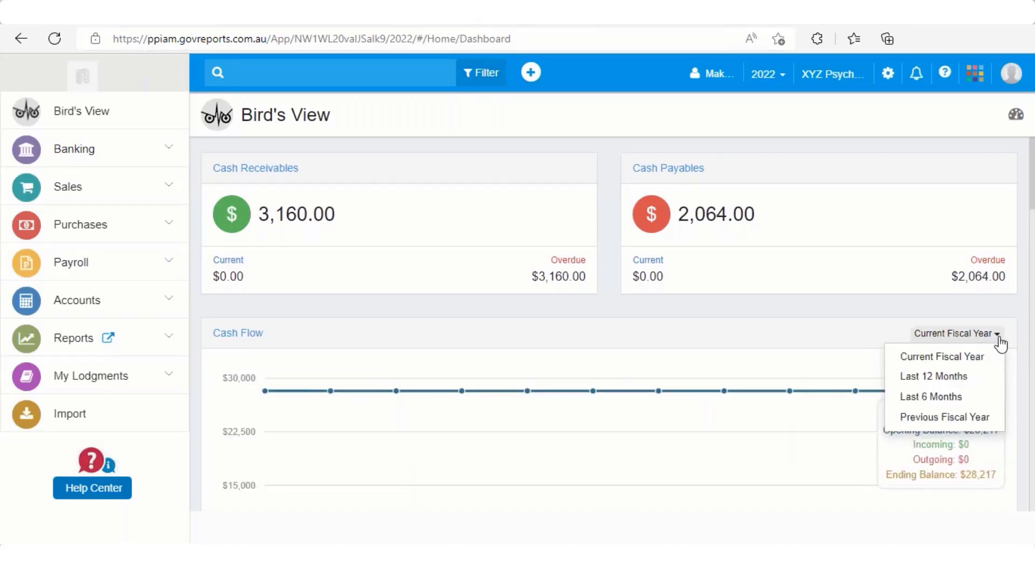
{"action": "left_click", "coordinate": [984, 424]}
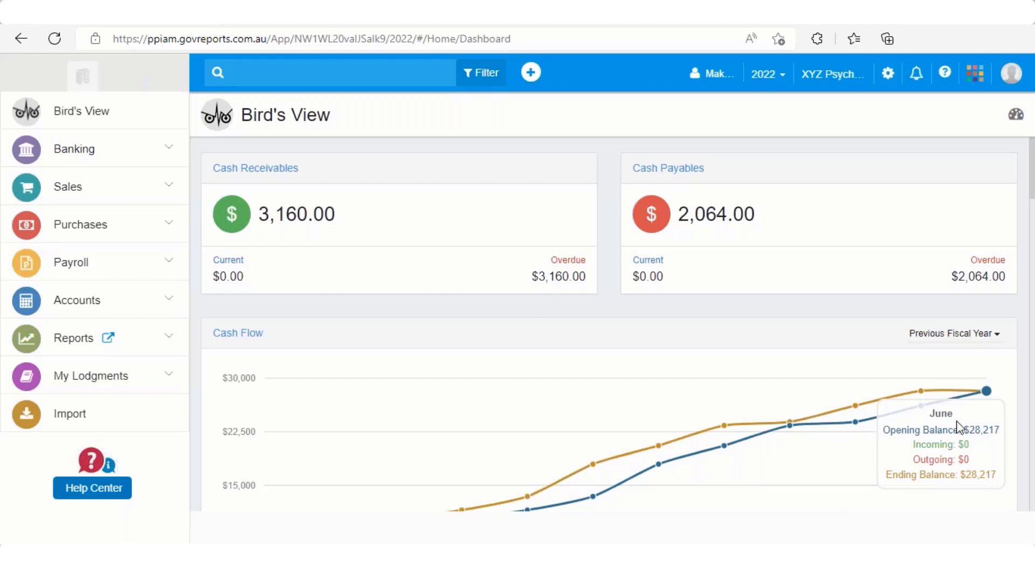
{"action": "left_click", "coordinate": [998, 342]}
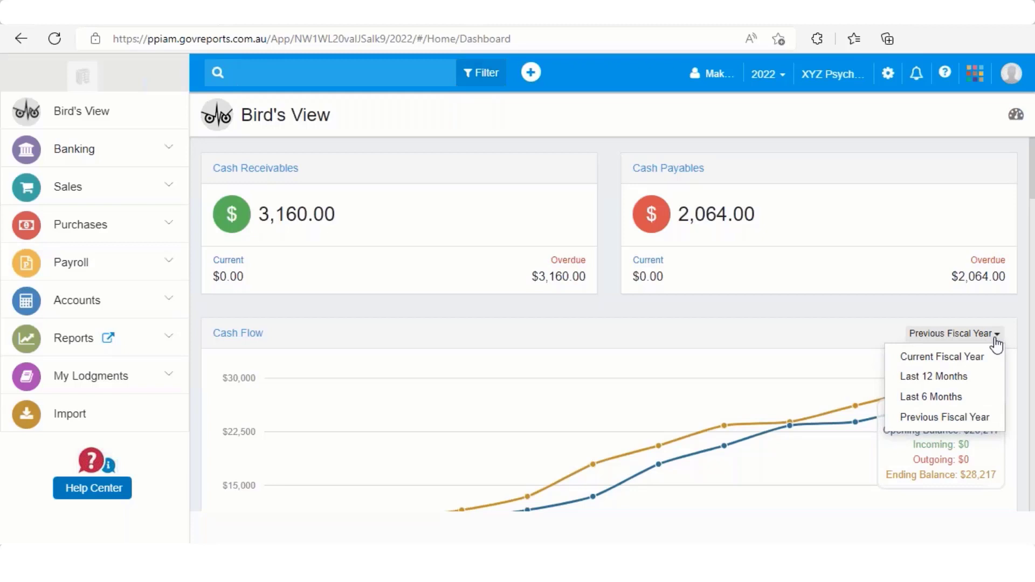
{"action": "left_click", "coordinate": [963, 404]}
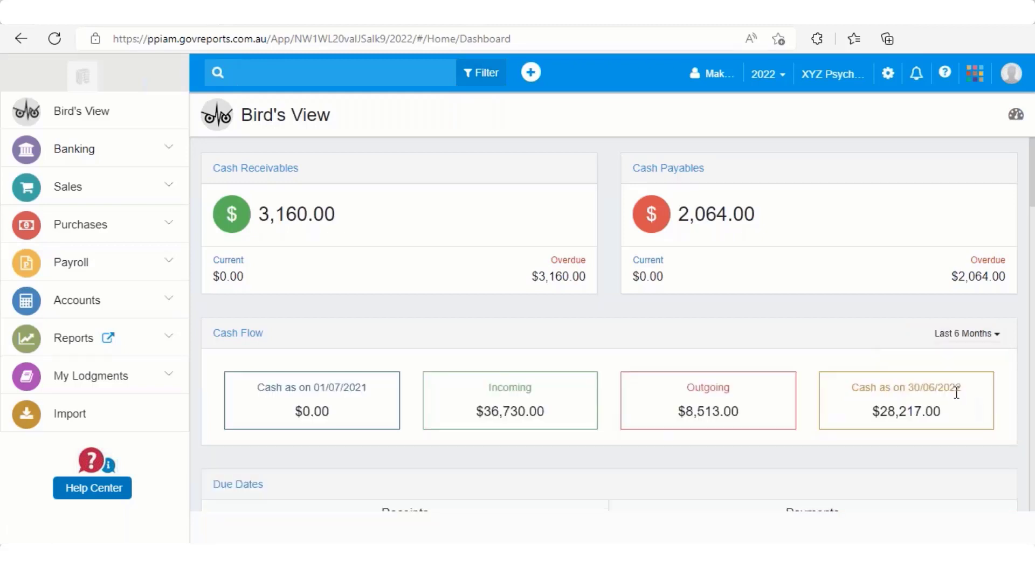
Step: View the Cash Flow widget for the Current Fiscal Year and return it to the Previous Fiscal Year
{"action": "left_click", "coordinate": [997, 337]}
{"action": "left_click", "coordinate": [980, 362]}
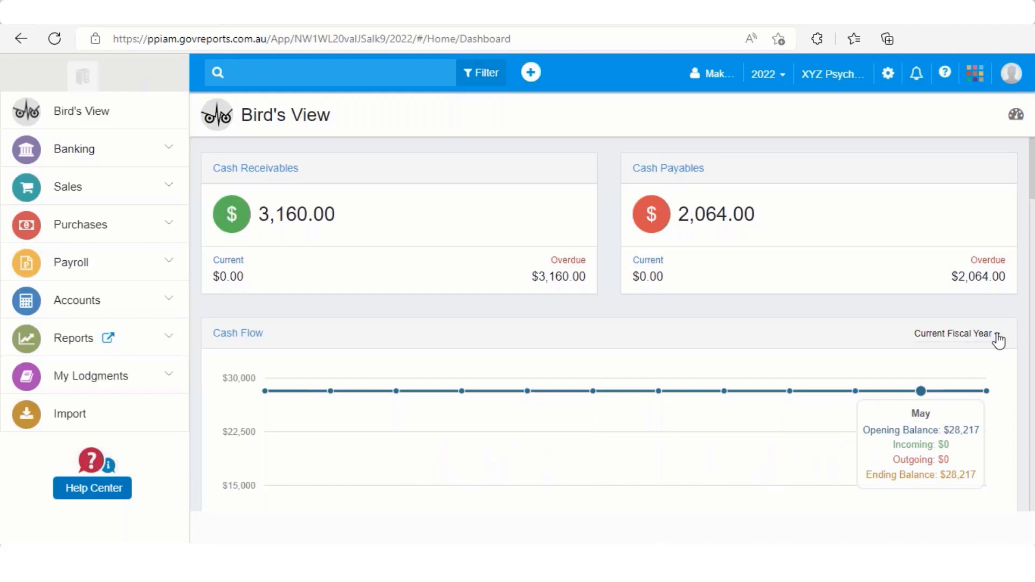
{"action": "left_click", "coordinate": [998, 338]}
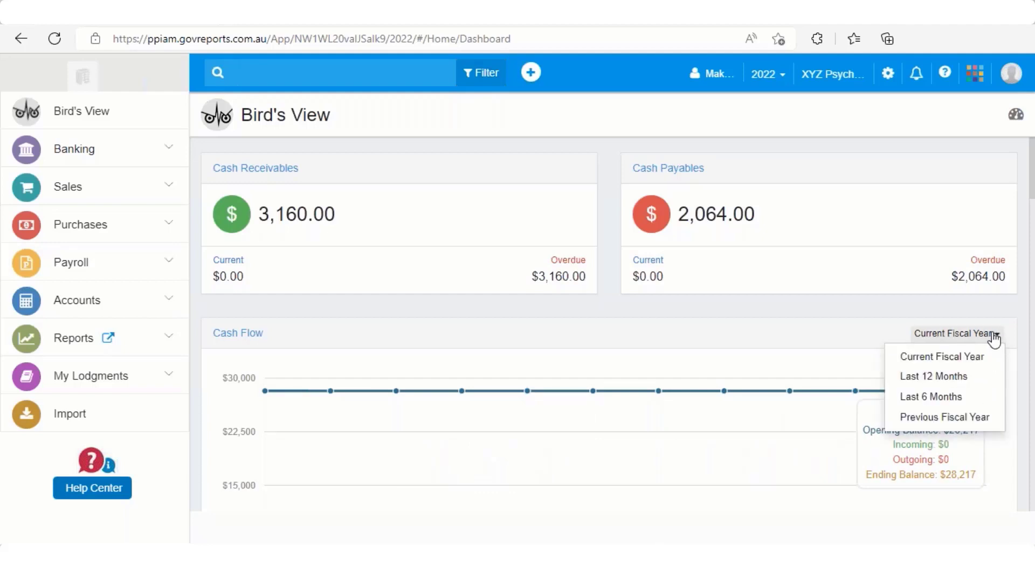
{"action": "left_click", "coordinate": [971, 418]}
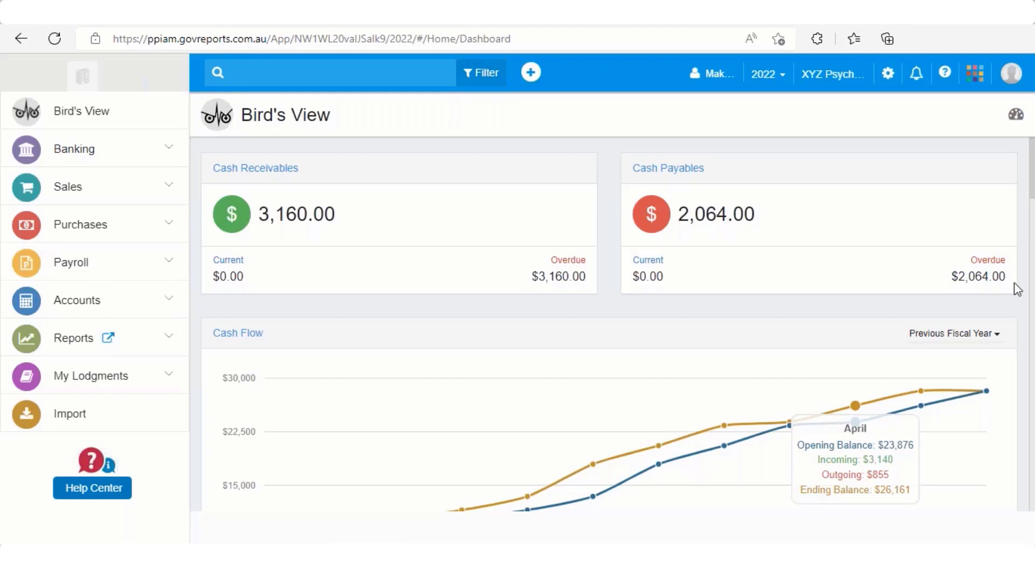
Step: Review the list of available dashboard widgets and save the existing selection
{"action": "left_click", "coordinate": [1016, 115]}
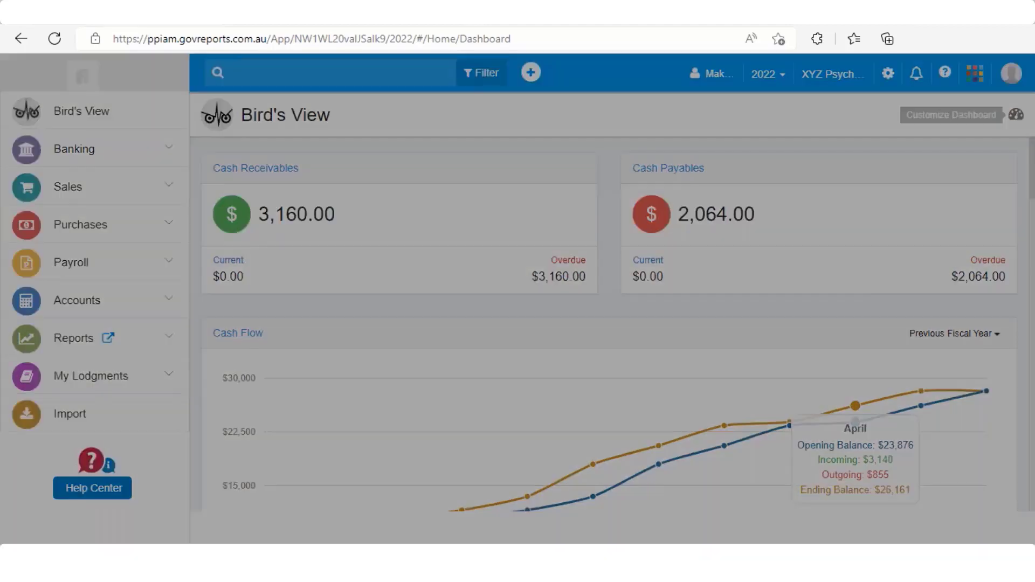
{"action": "scroll", "coordinate": [423, 434], "scroll_direction": "down", "scroll_amount": 1}
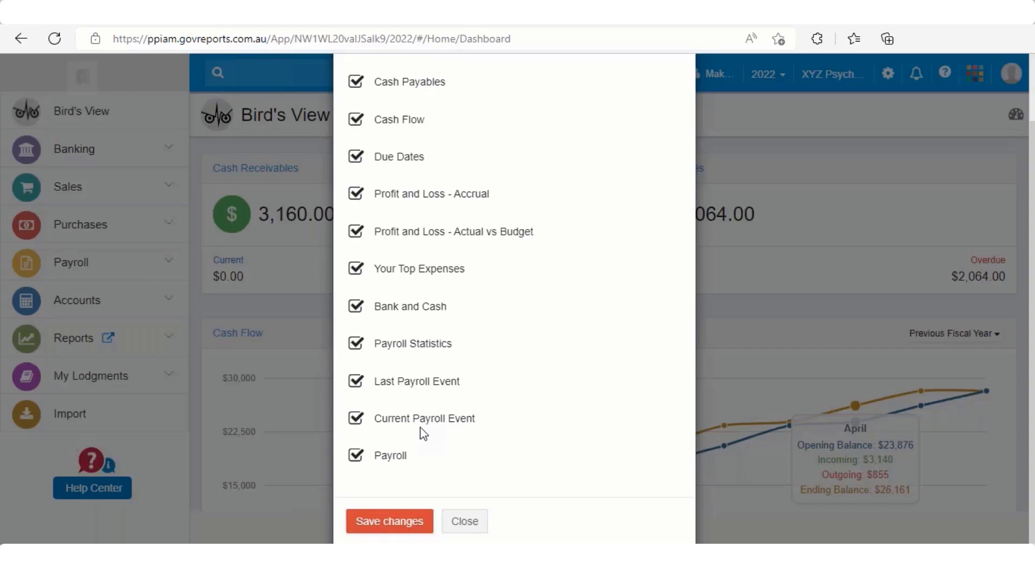
{"action": "left_click", "coordinate": [418, 521]}
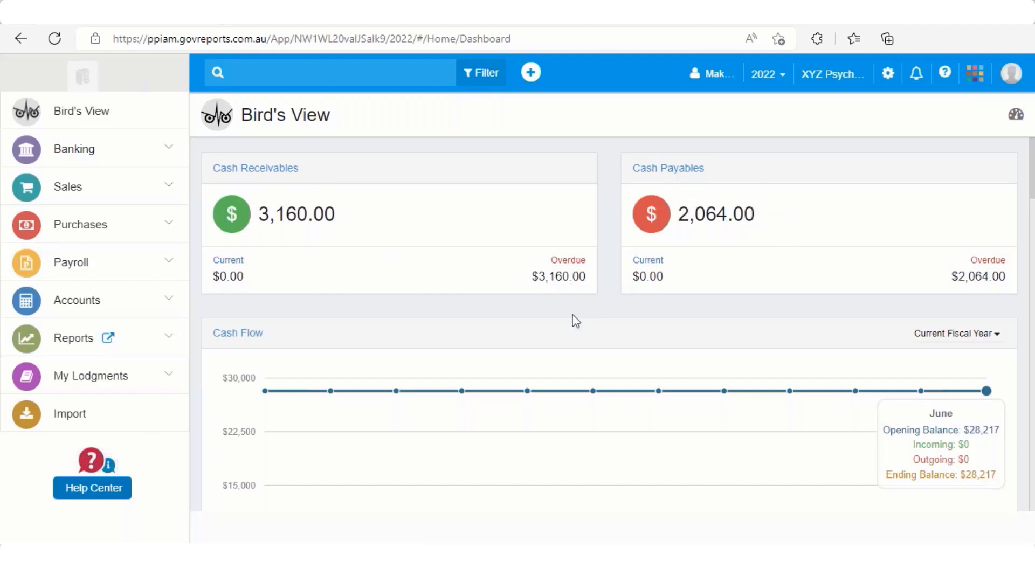
Step: Examine the receipts and payments listed in the Due Dates widget and return to the Cash Flow chart
{"action": "scroll", "coordinate": [576, 322], "scroll_direction": "down", "scroll_amount": 10}
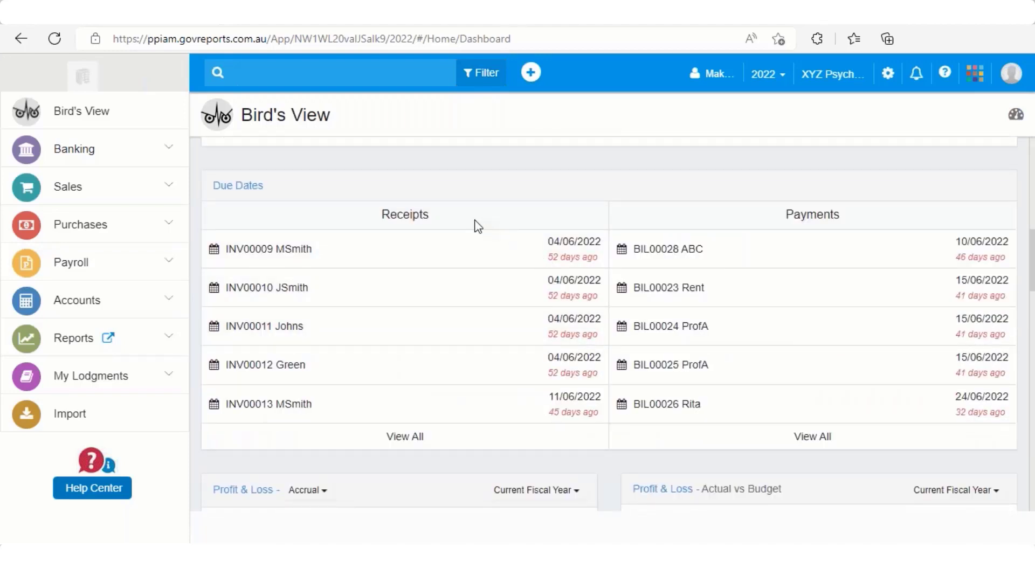
{"action": "scroll", "coordinate": [477, 225], "scroll_direction": "up", "scroll_amount": 1}
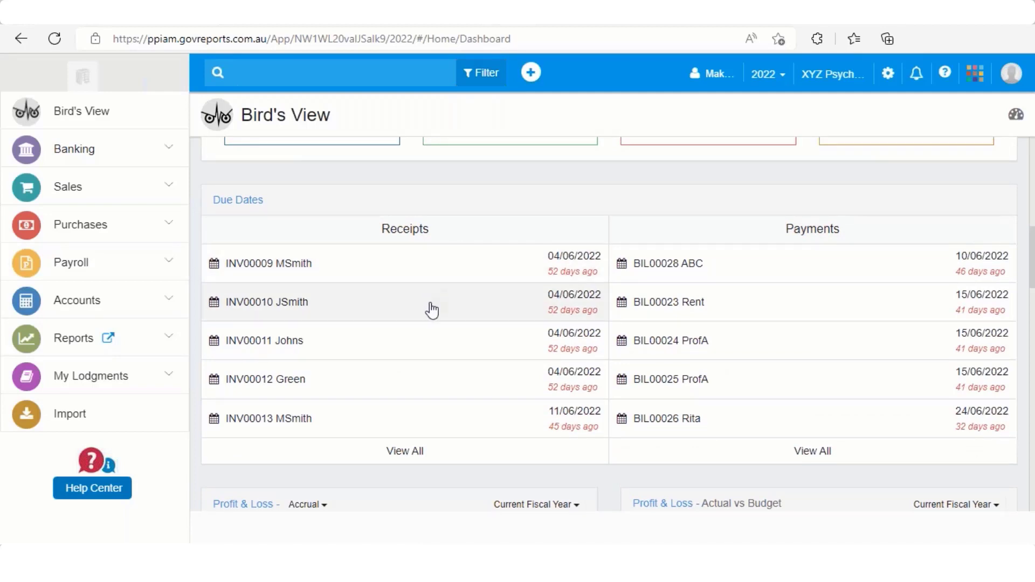
{"action": "scroll", "coordinate": [429, 350], "scroll_direction": "up", "scroll_amount": 1}
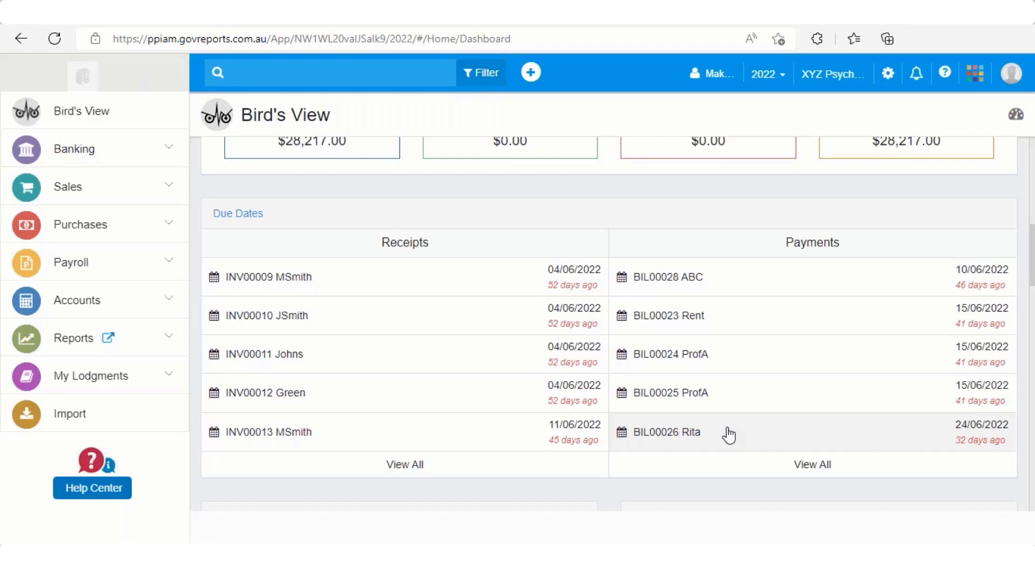
{"action": "scroll", "coordinate": [692, 420], "scroll_direction": "up", "scroll_amount": 8}
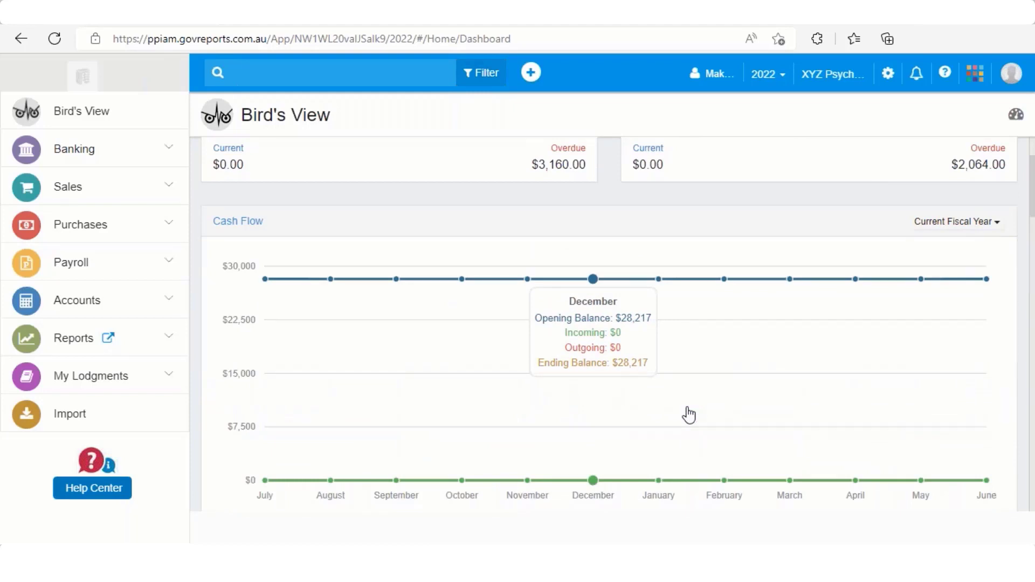
{"action": "scroll", "coordinate": [689, 415], "scroll_direction": "up", "scroll_amount": 1}
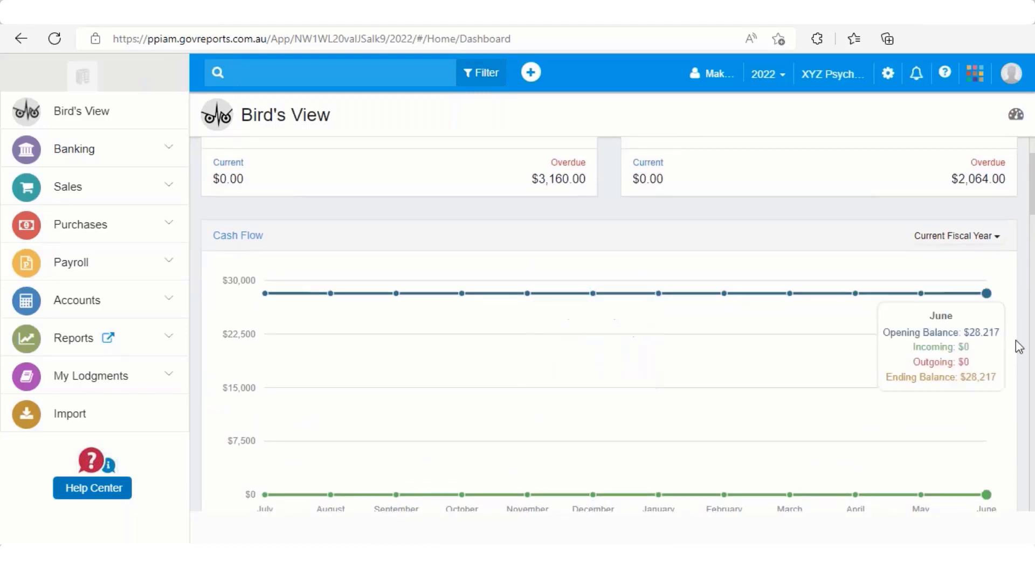
Step: Set the Cash Flow widget's period to Previous Fiscal Year and show its monthly chart
{"action": "left_click", "coordinate": [998, 241]}
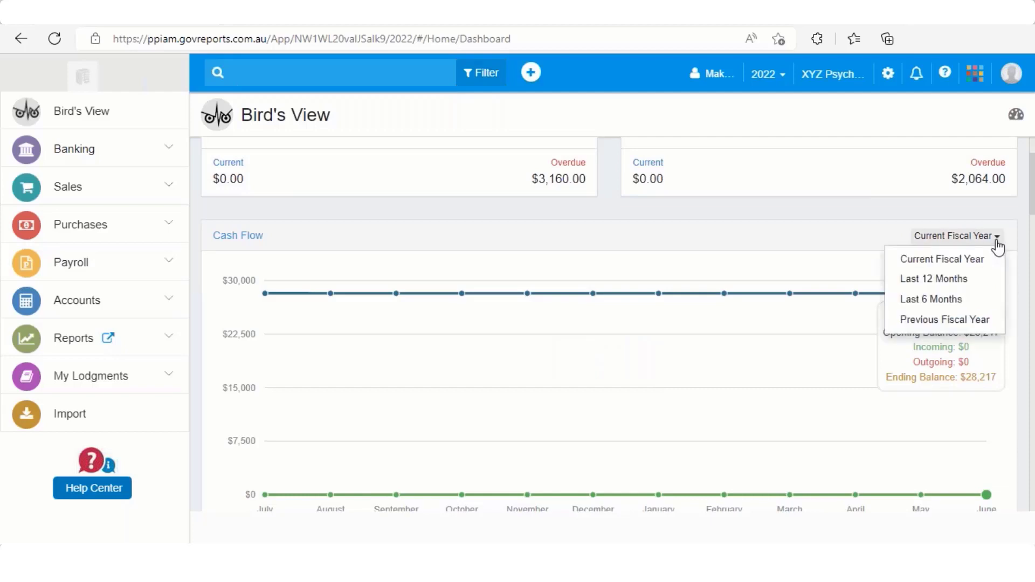
{"action": "left_click", "coordinate": [972, 320]}
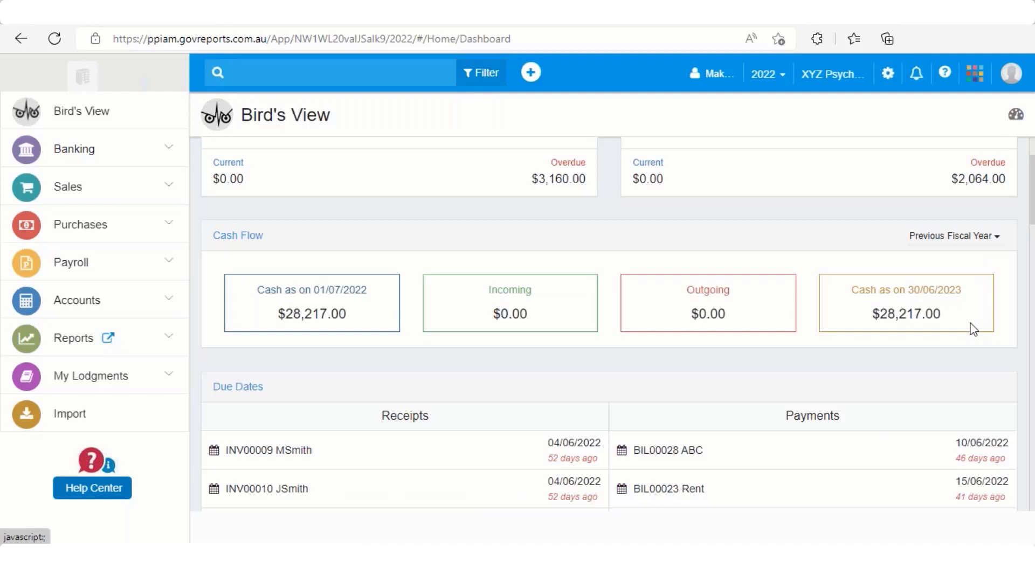
{"action": "left_click", "coordinate": [973, 329]}
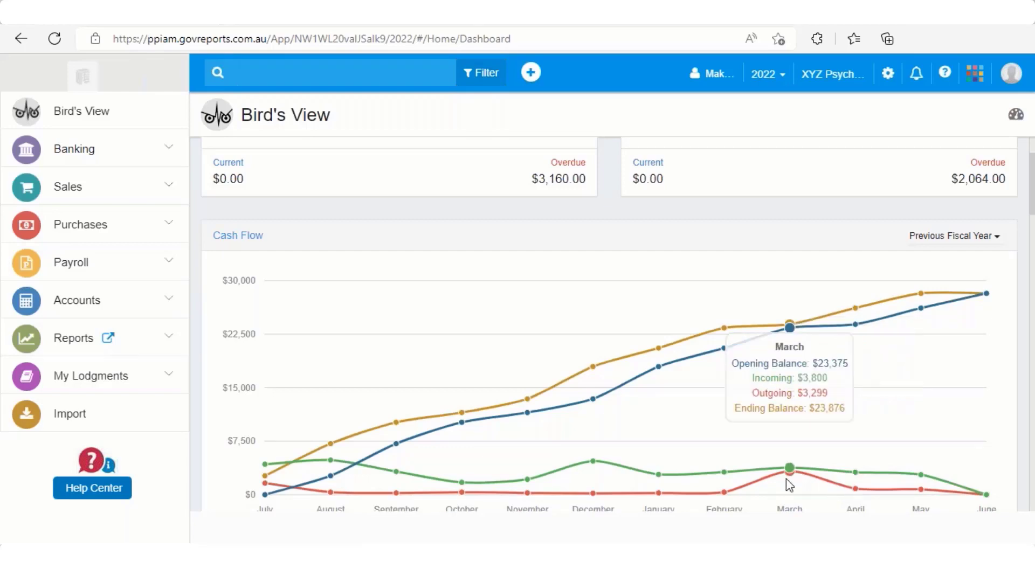
Step: Set the period of the Accrual Profit & Loss widget to Previous Fiscal Year
{"action": "scroll", "coordinate": [787, 477], "scroll_direction": "down", "scroll_amount": 5}
{"action": "scroll", "coordinate": [776, 486], "scroll_direction": "down", "scroll_amount": 10}
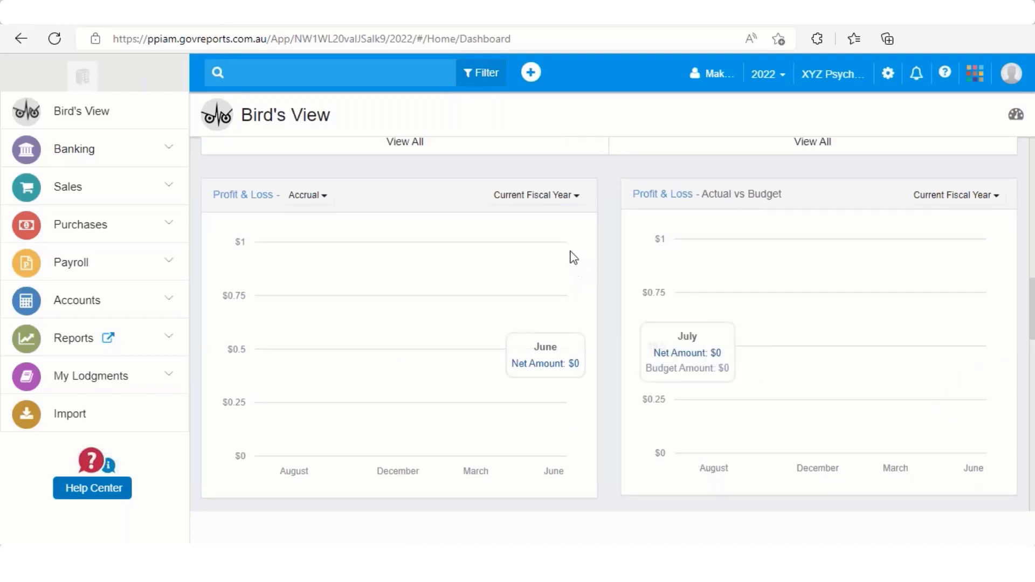
{"action": "left_click", "coordinate": [575, 207]}
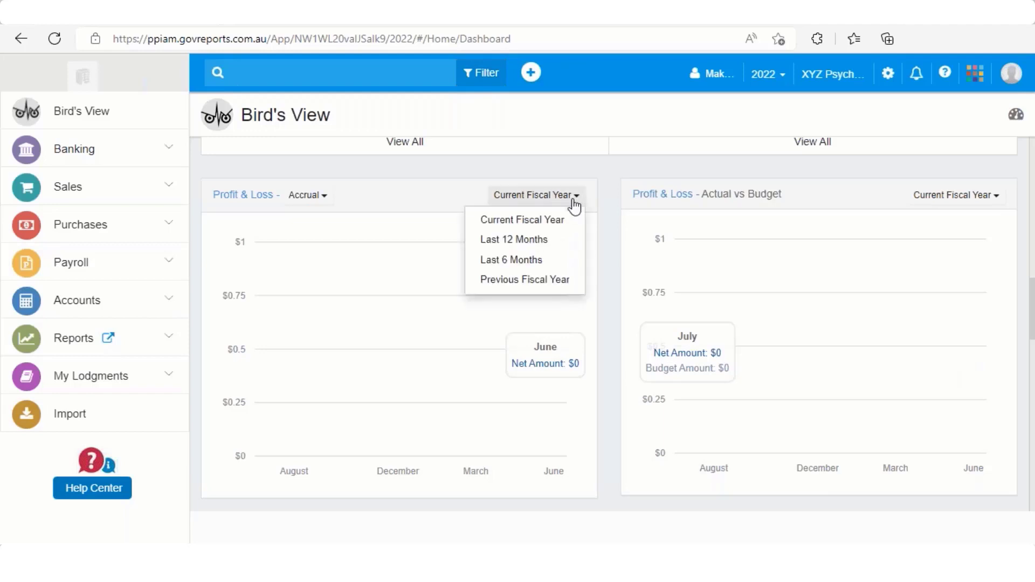
{"action": "left_click", "coordinate": [564, 280]}
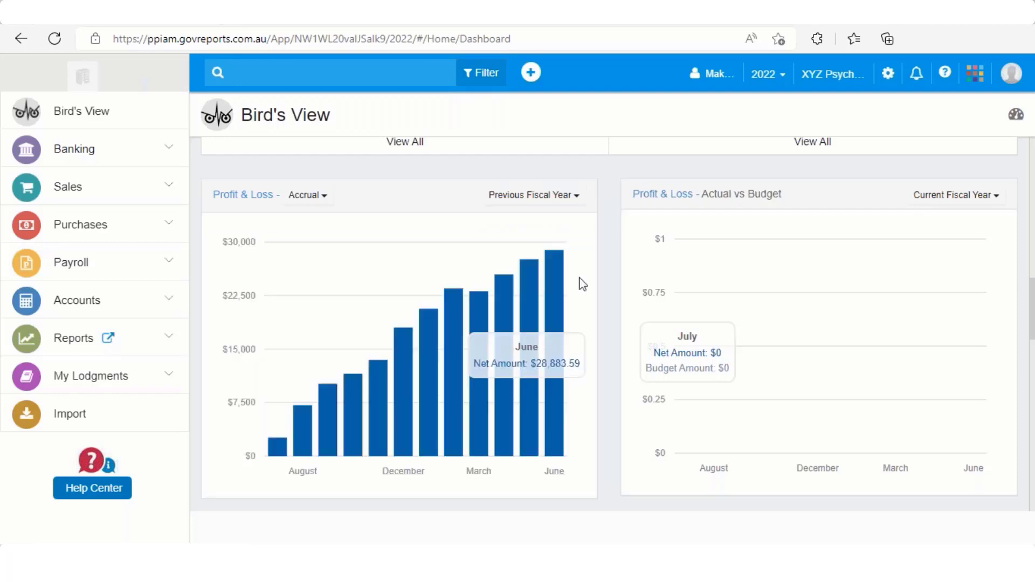
Step: Set the period of the Profit & Loss - Actual vs Budget widget to Previous Fiscal Year
{"action": "left_click", "coordinate": [999, 198]}
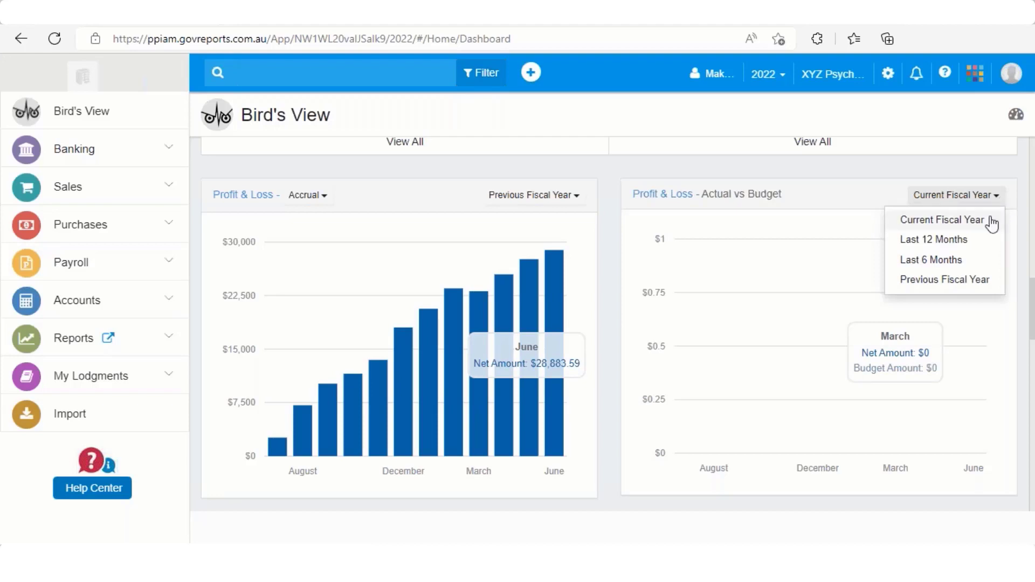
{"action": "left_click", "coordinate": [986, 283]}
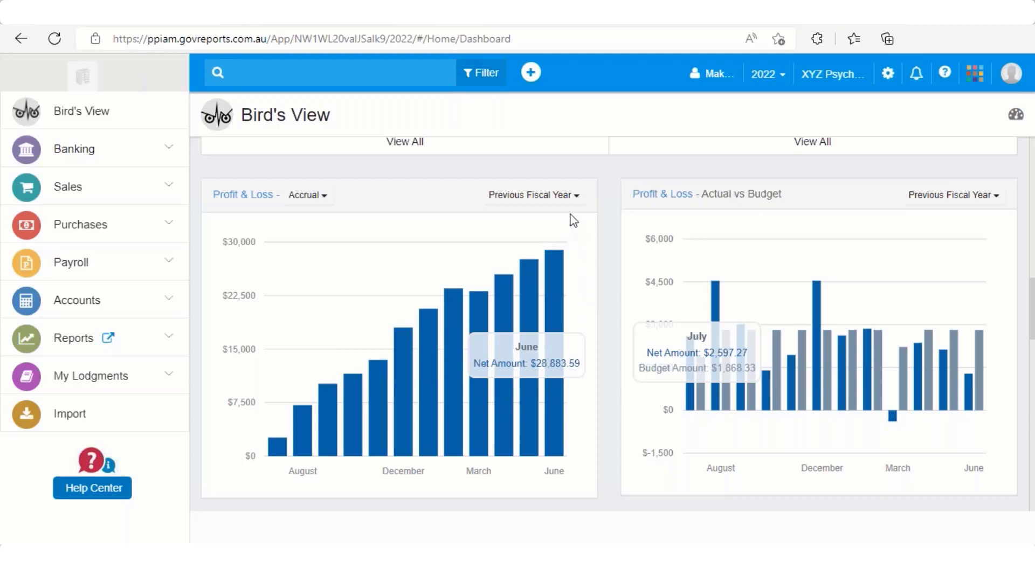
Step: Switch both the Accrual Profit & Loss widget and the Actual vs Budget widget to the Last 6 Months period
{"action": "left_click", "coordinate": [574, 197]}
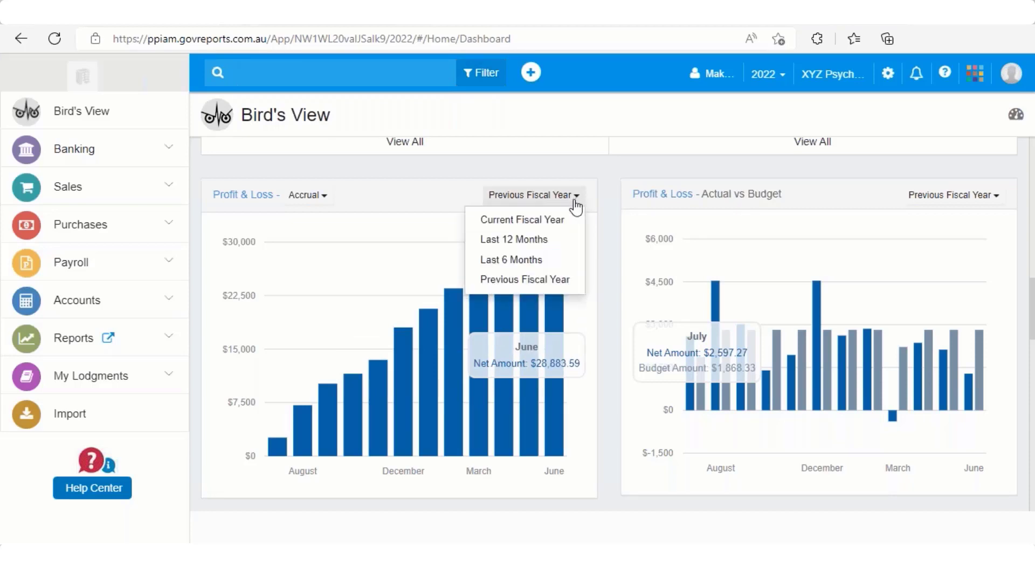
{"action": "left_click", "coordinate": [564, 260]}
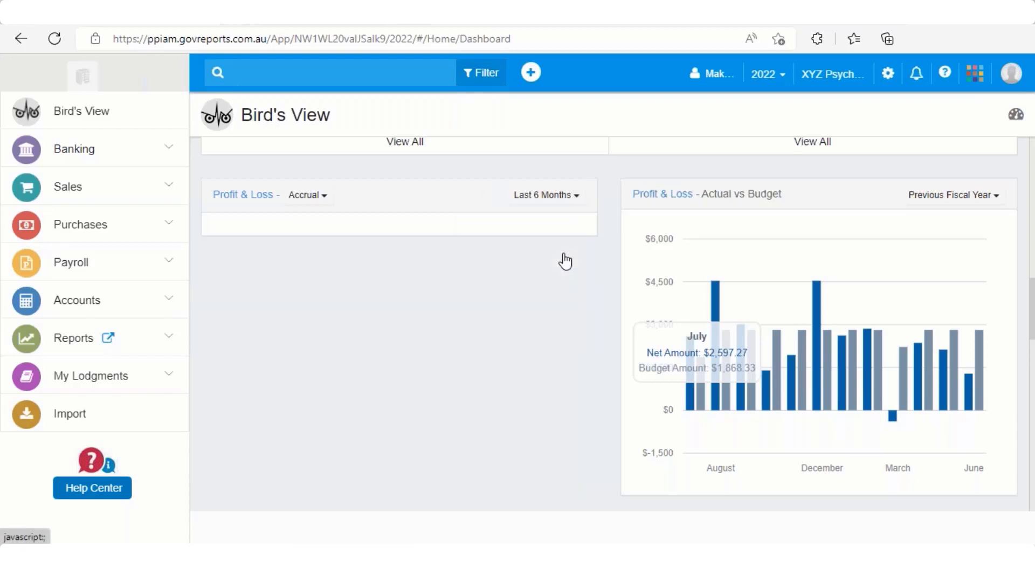
{"action": "left_click", "coordinate": [992, 197]}
{"action": "left_click", "coordinate": [968, 259]}
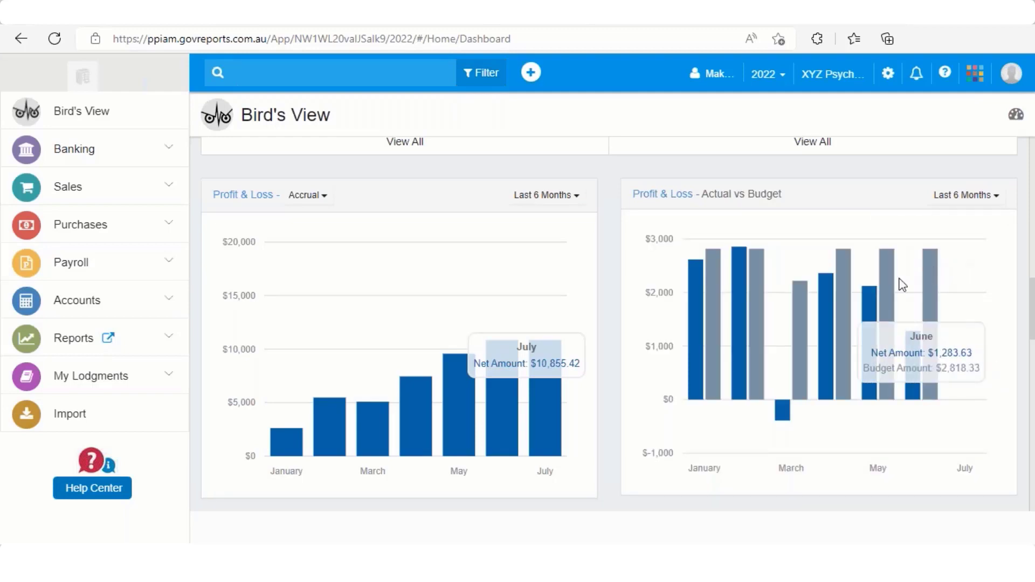
Step: Return the Accrual Profit & Loss and Actual vs Budget widgets to the Previous Fiscal Year period
{"action": "left_click", "coordinate": [577, 198]}
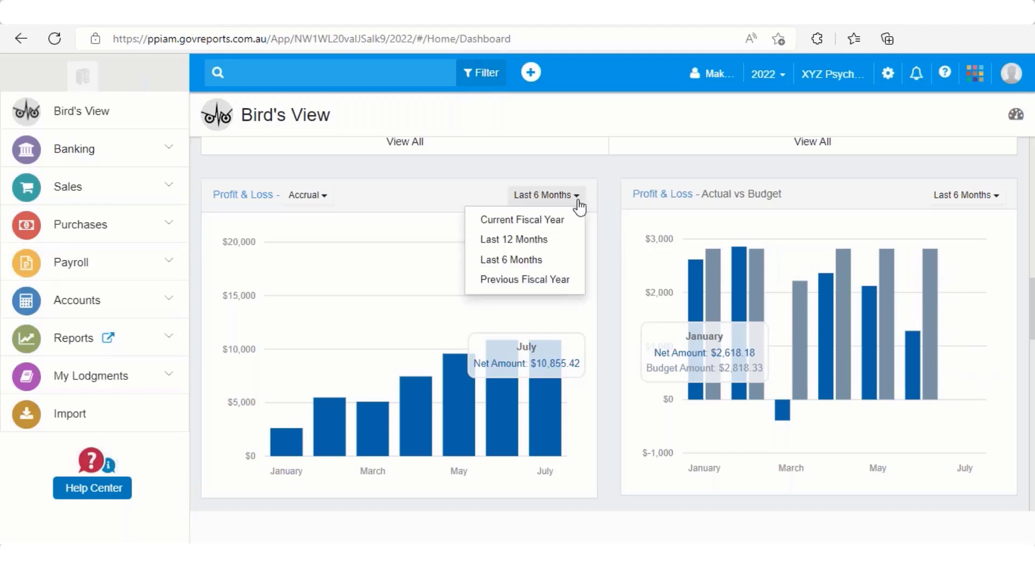
{"action": "left_click", "coordinate": [560, 281]}
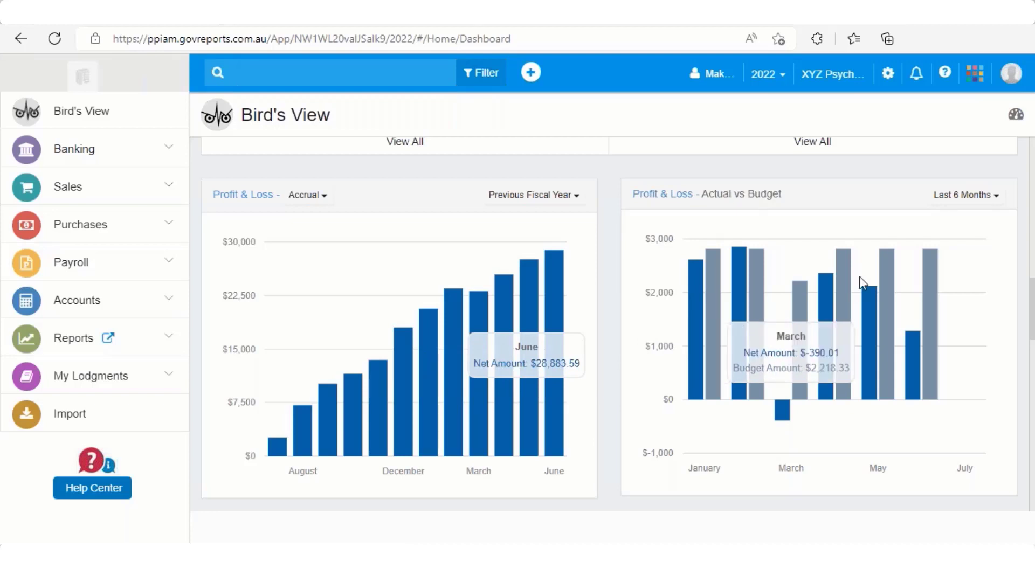
{"action": "left_click", "coordinate": [993, 197]}
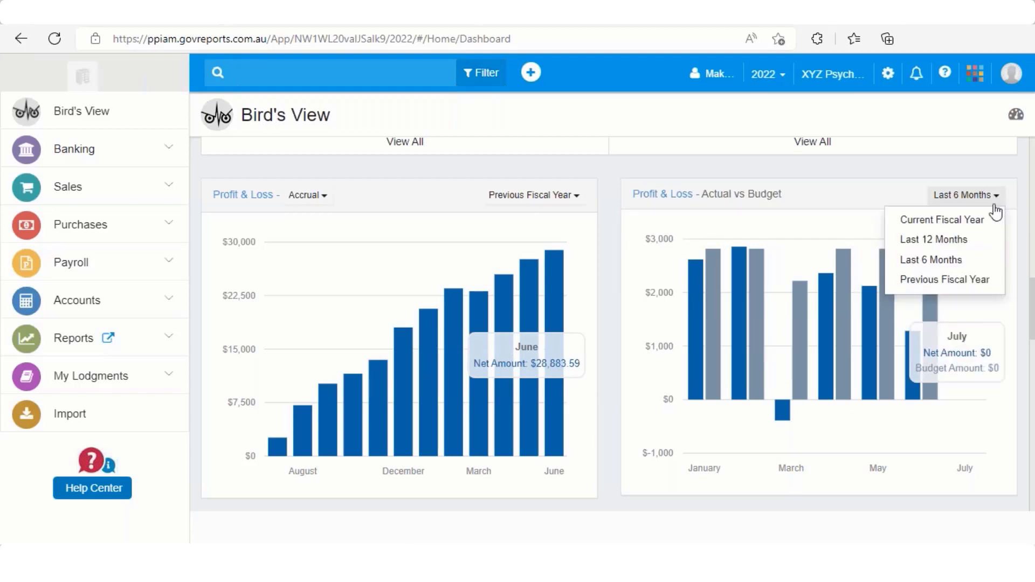
{"action": "left_click", "coordinate": [980, 280]}
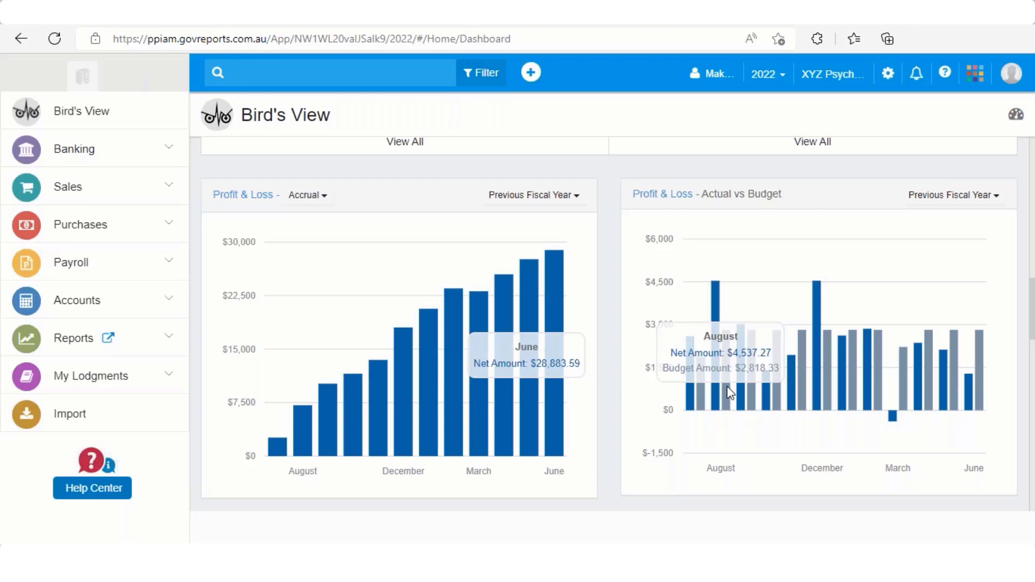
{"action": "scroll", "coordinate": [729, 392], "scroll_direction": "down", "scroll_amount": 1}
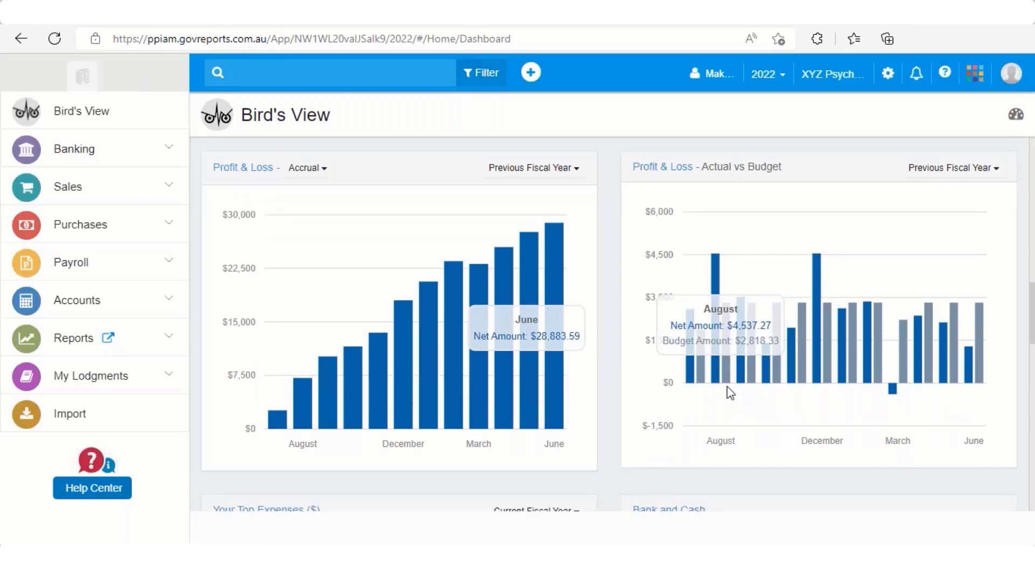